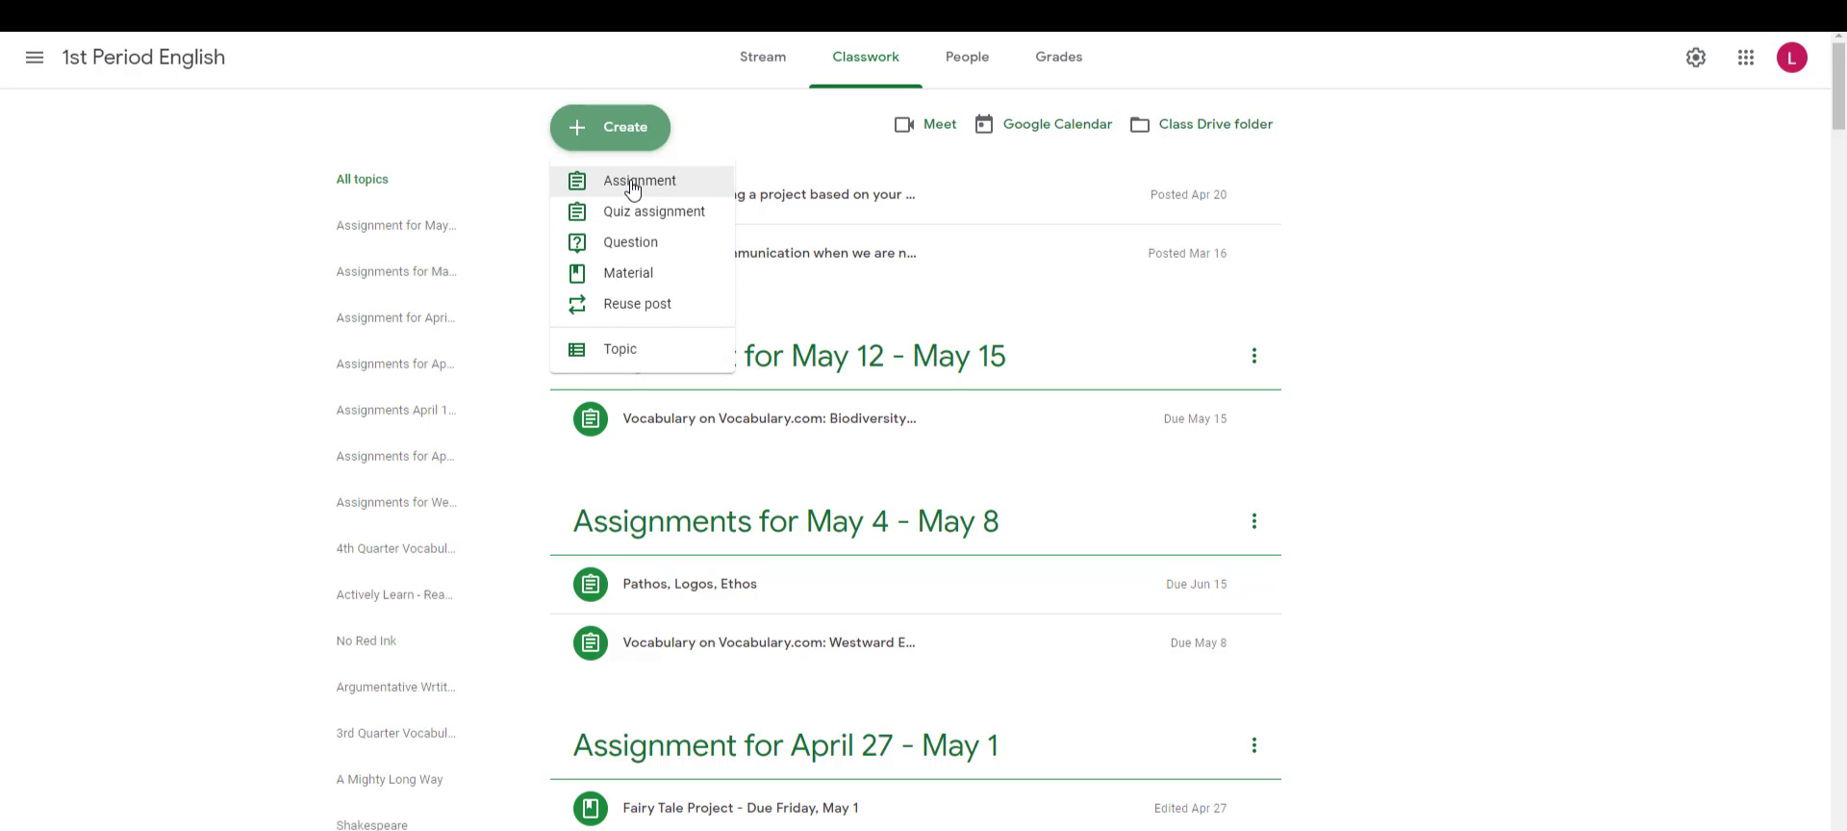
# Create a new assignment in the 1st Period English class and title it "Persuasive Devices".
pyautogui.click(632, 182)
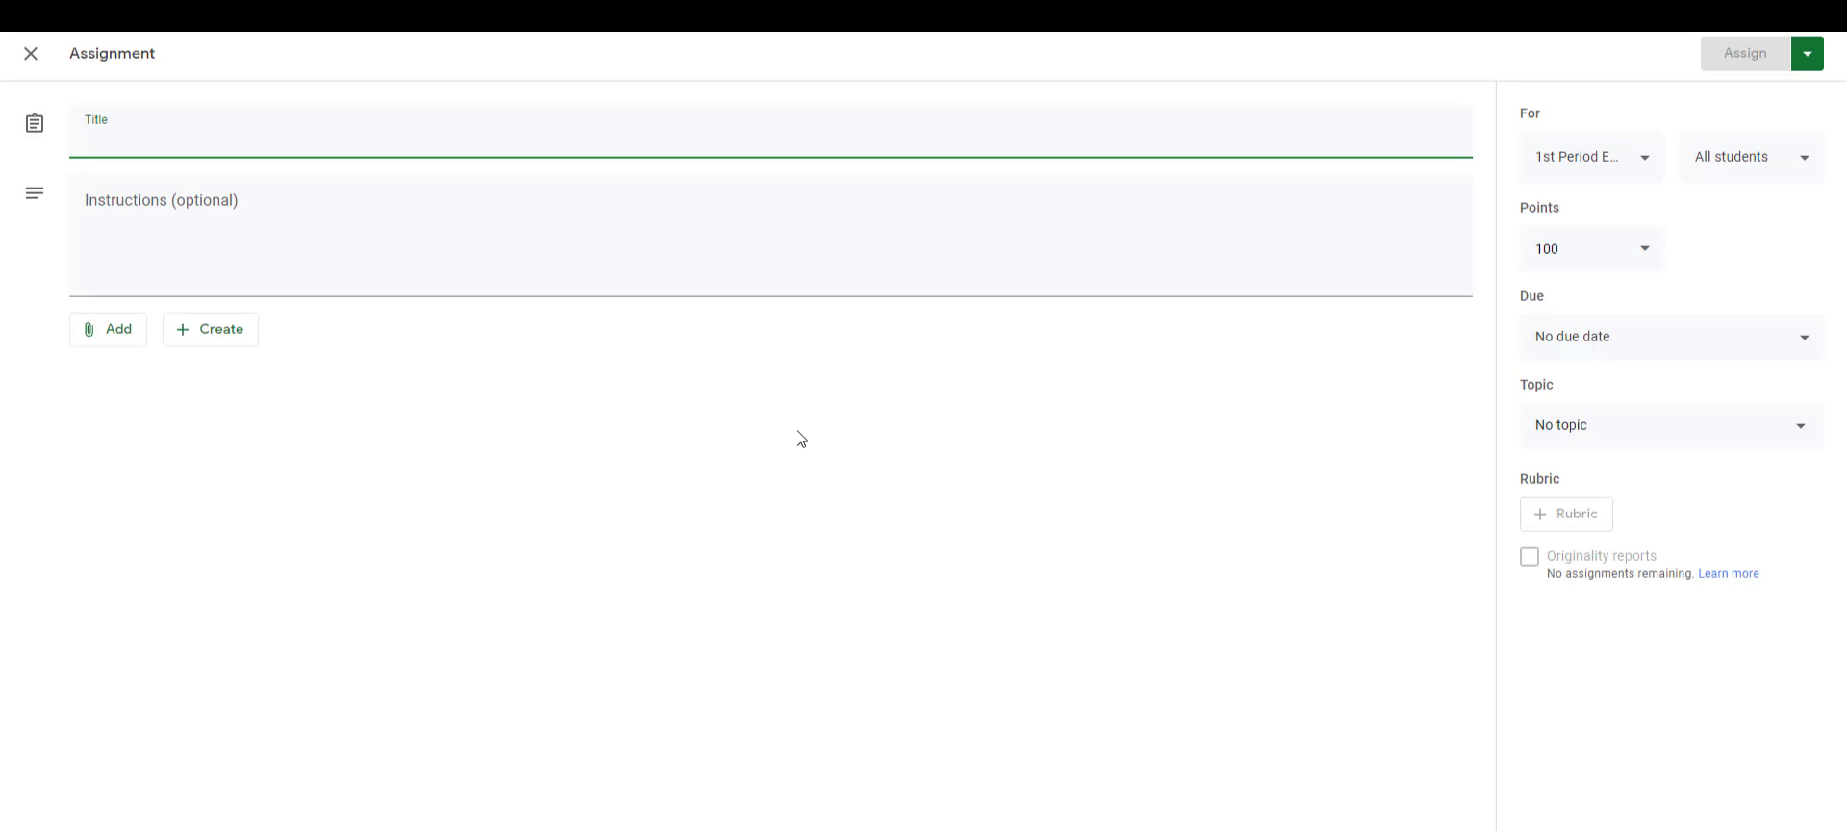
pyautogui.write('Persuasi')
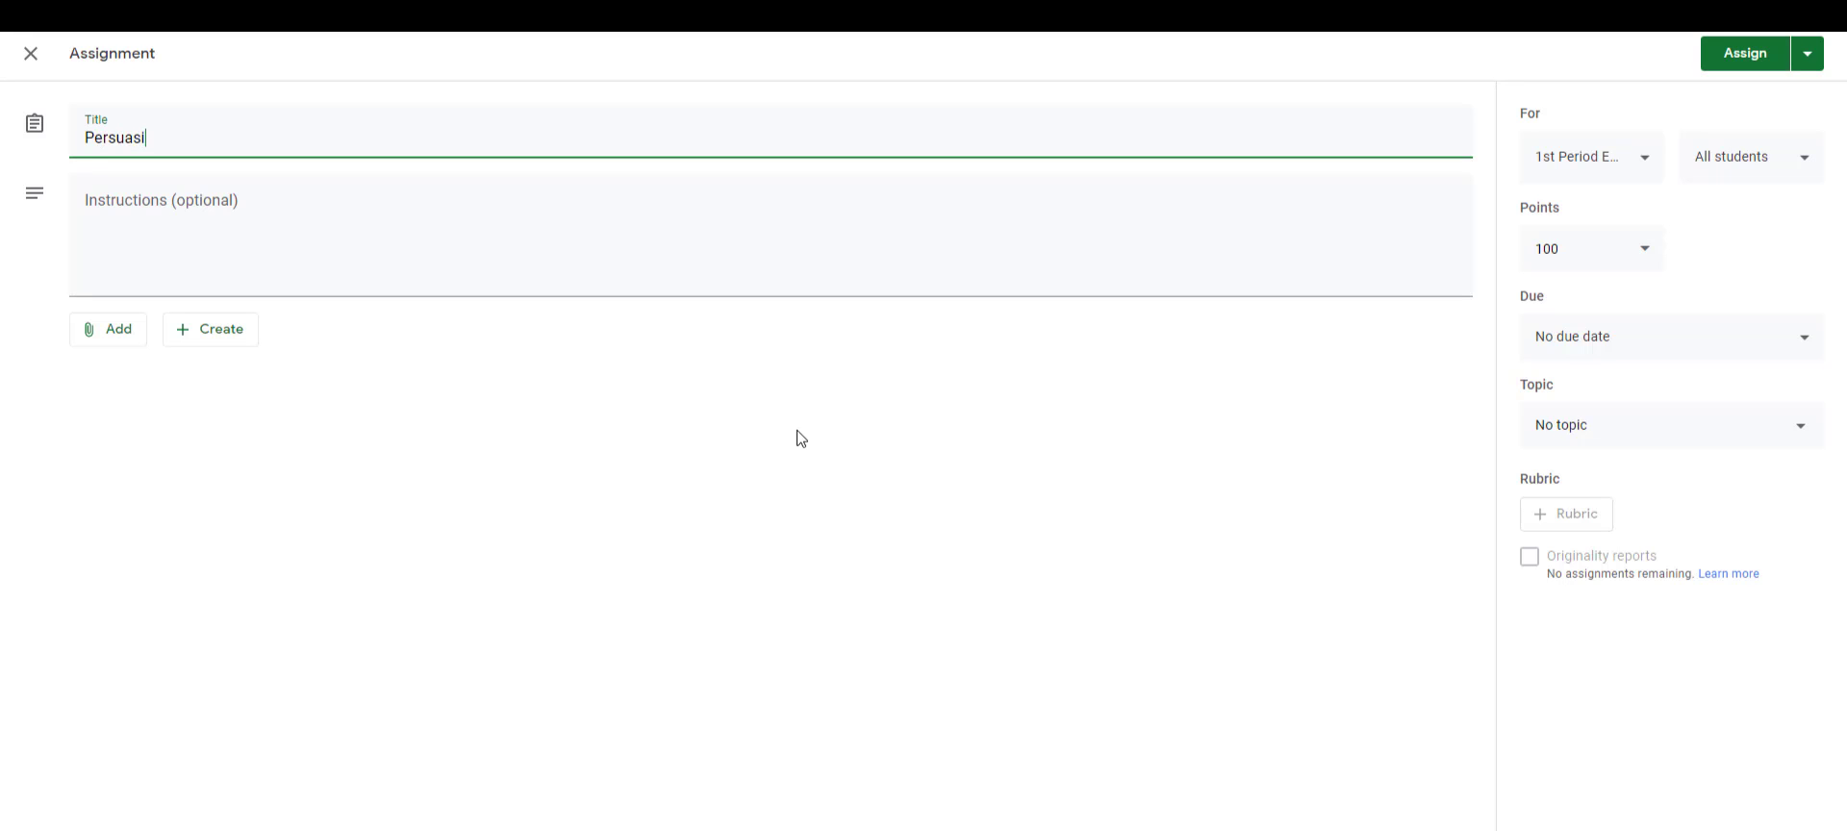
pyautogui.write('ve Devices')
# Enter the instructions "Watch the video and then read the attached article. After viewing and reading, the are to take notes using the attached document.".
pyautogui.click(300, 226)
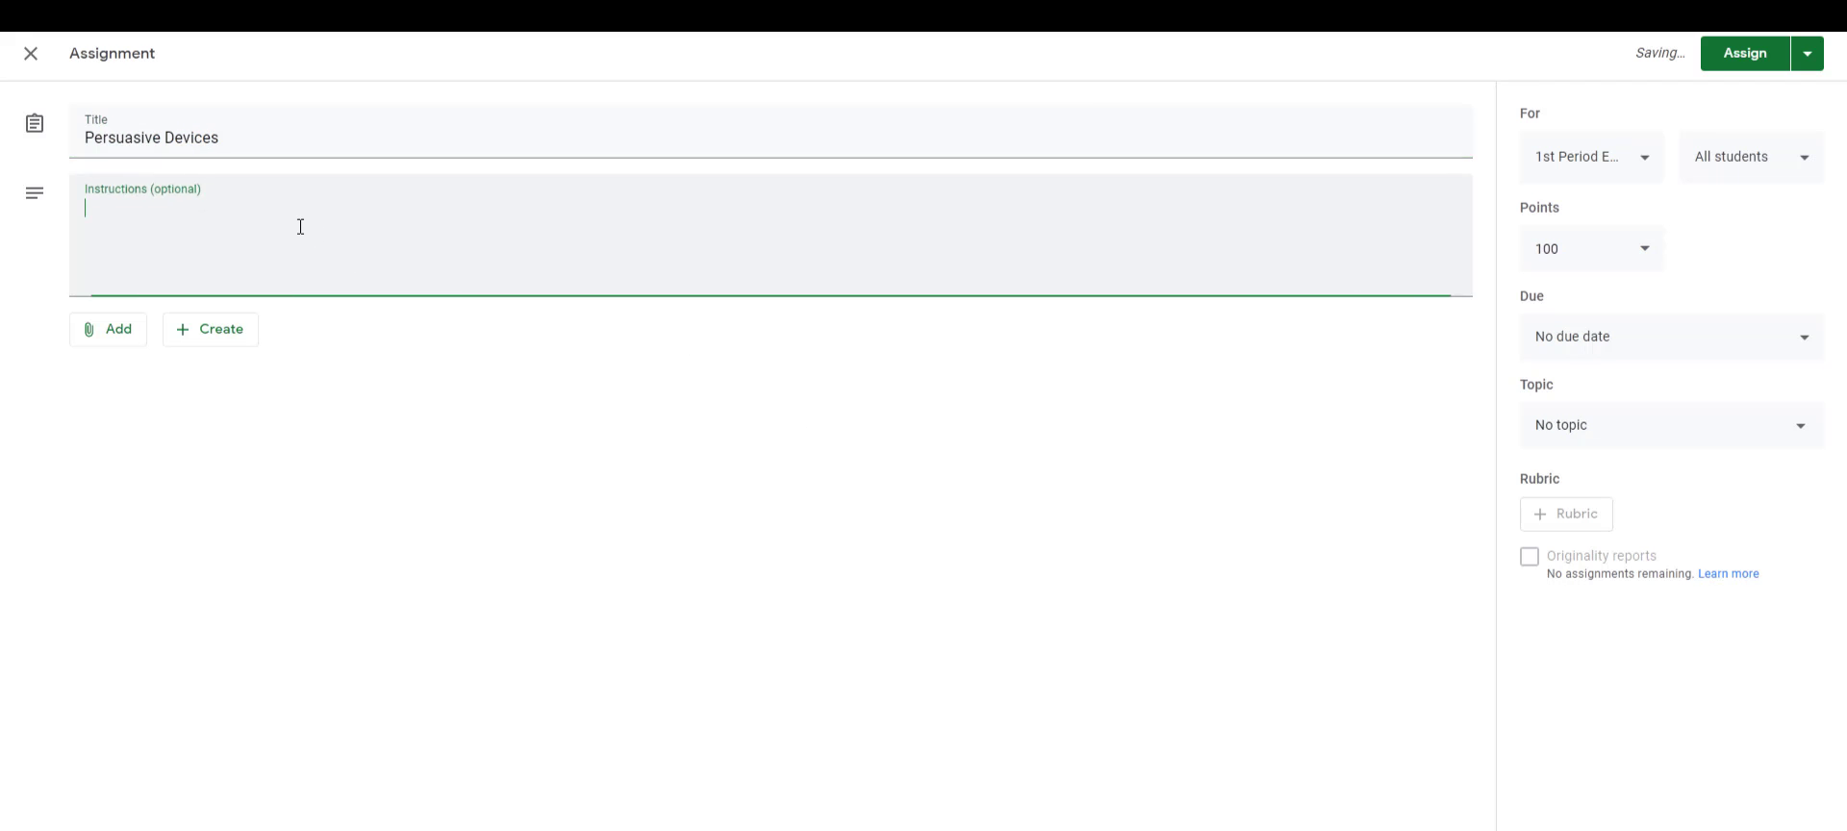
pyautogui.write('Watch the video ')
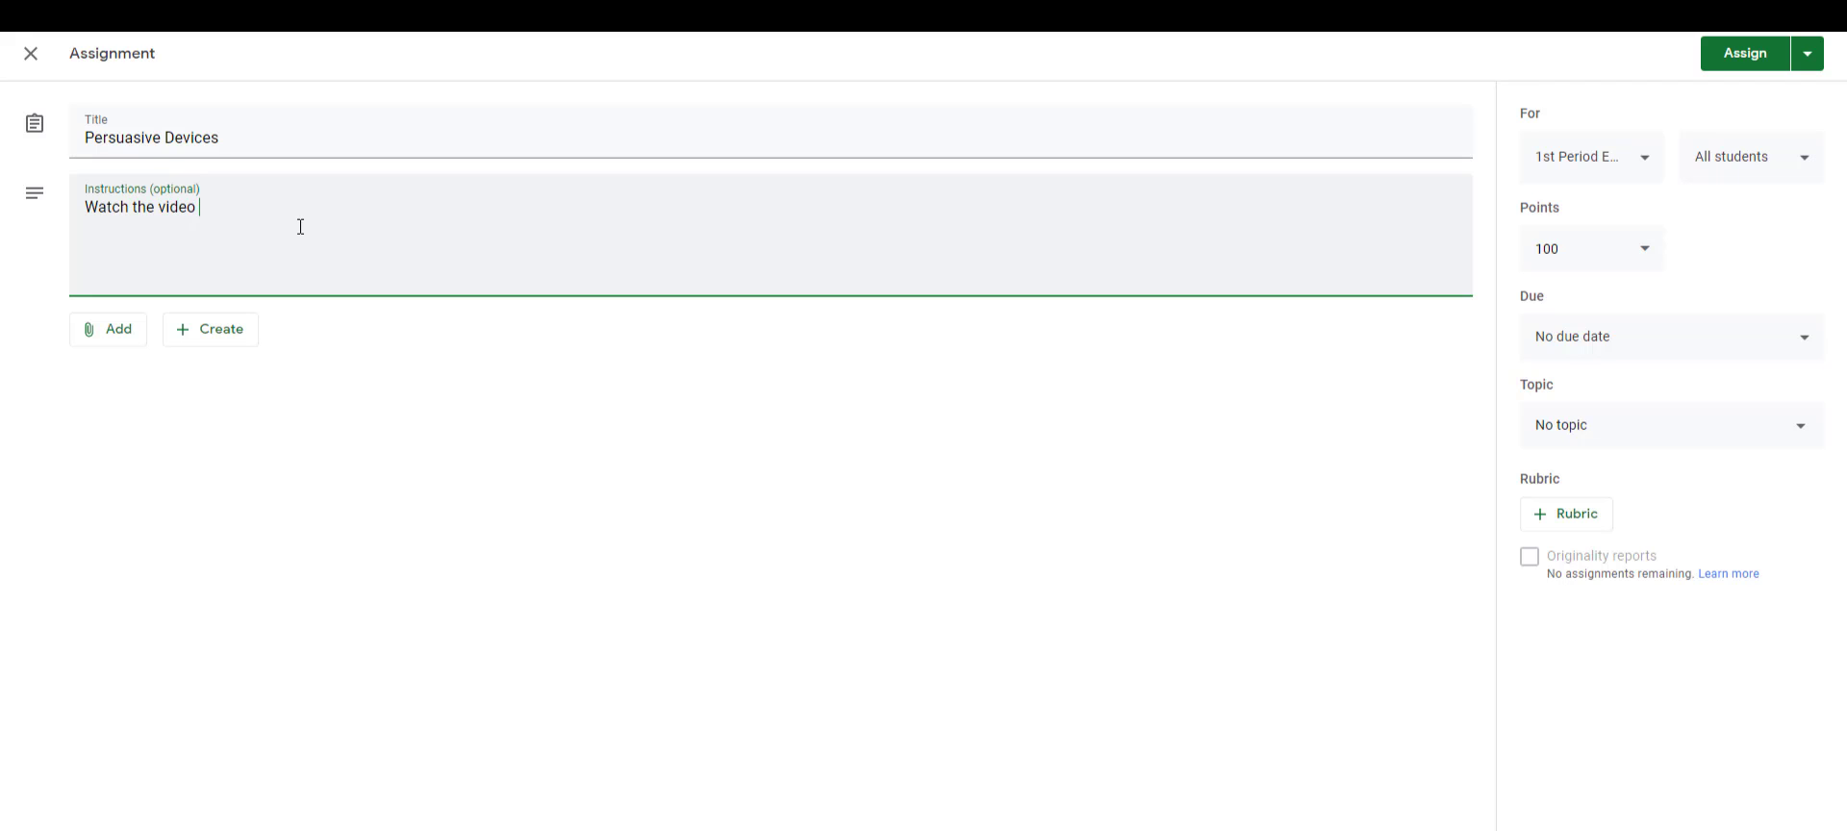
pyautogui.write('and then read the attached article. ')
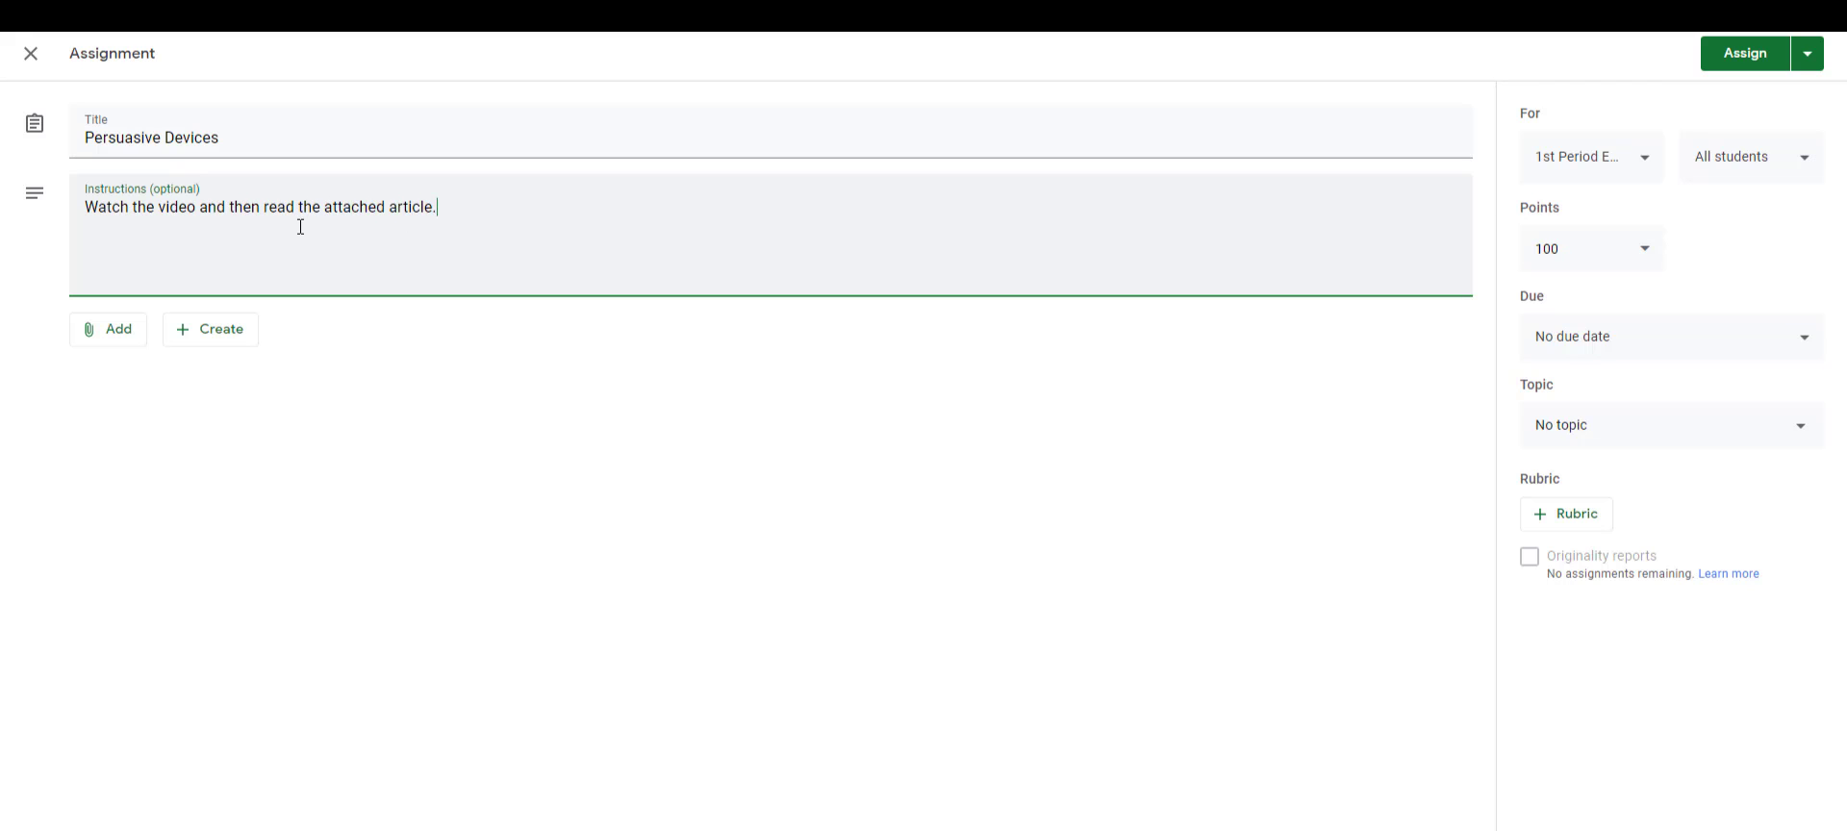
pyautogui.write(' After viewing and reading ')
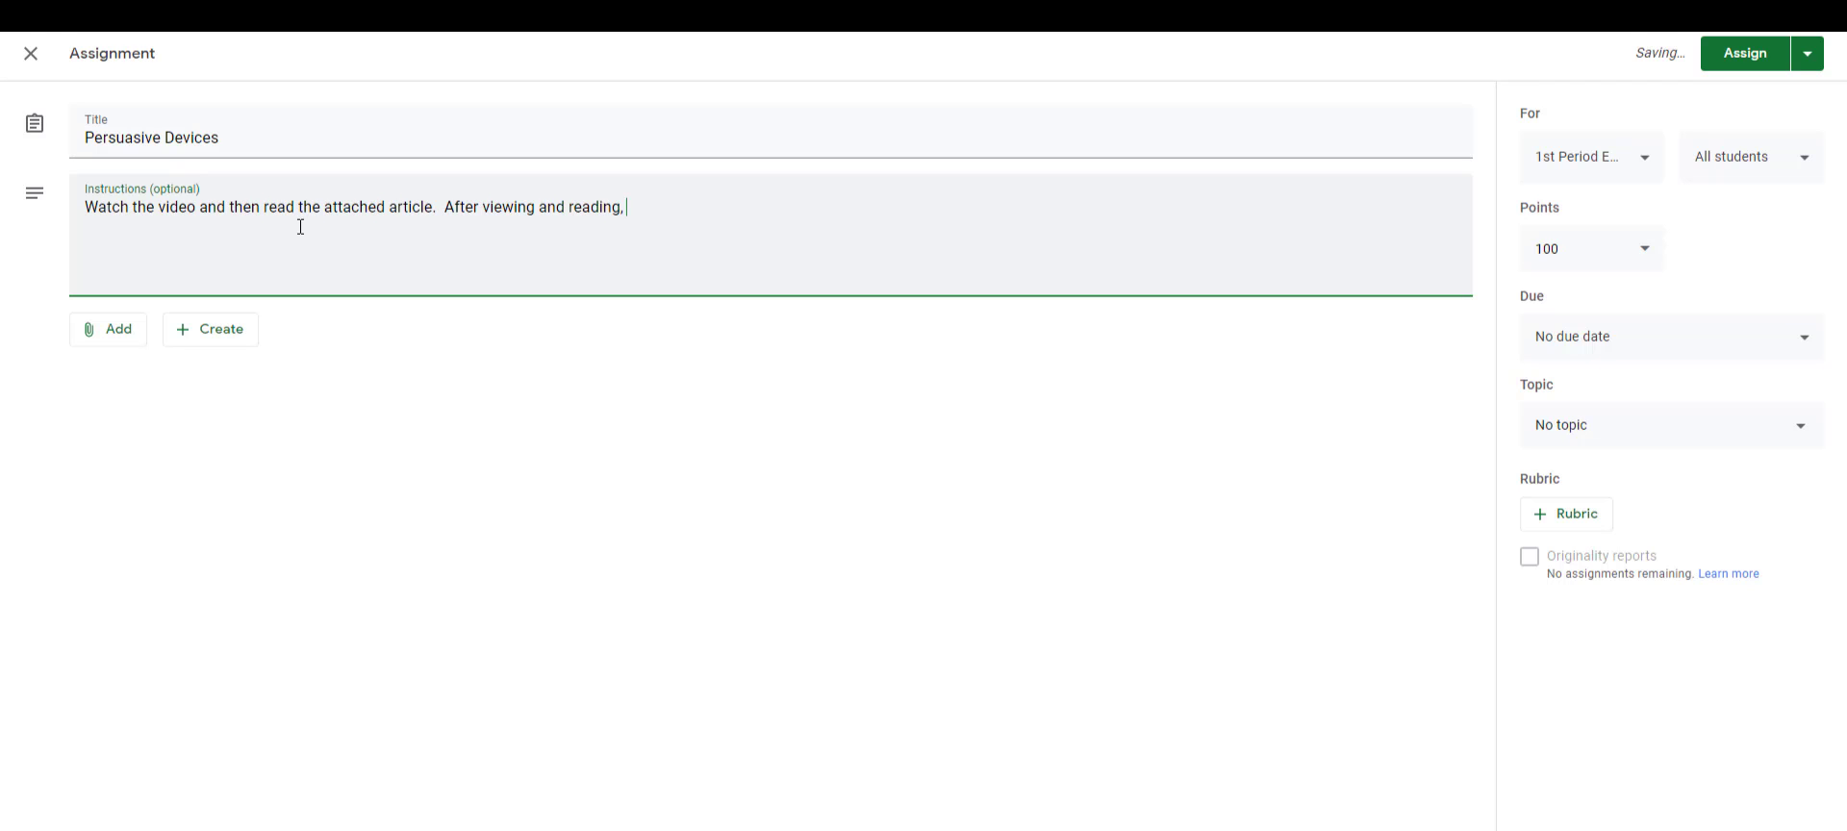
pyautogui.write(' the are to take notes us')
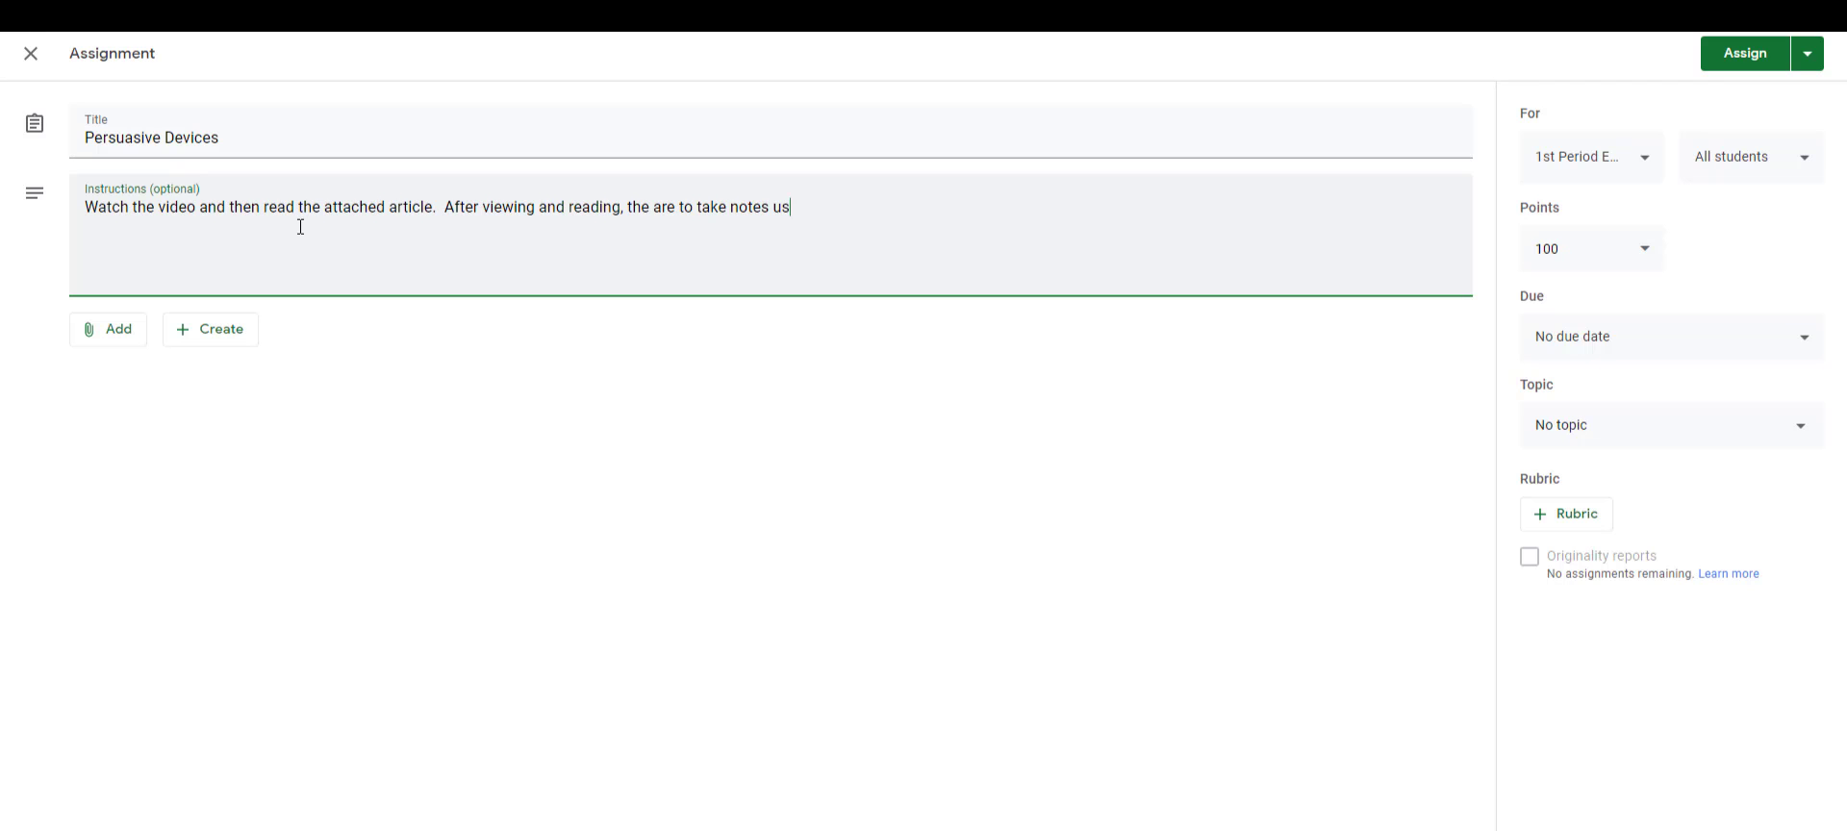
pyautogui.write('ing the attached document.')
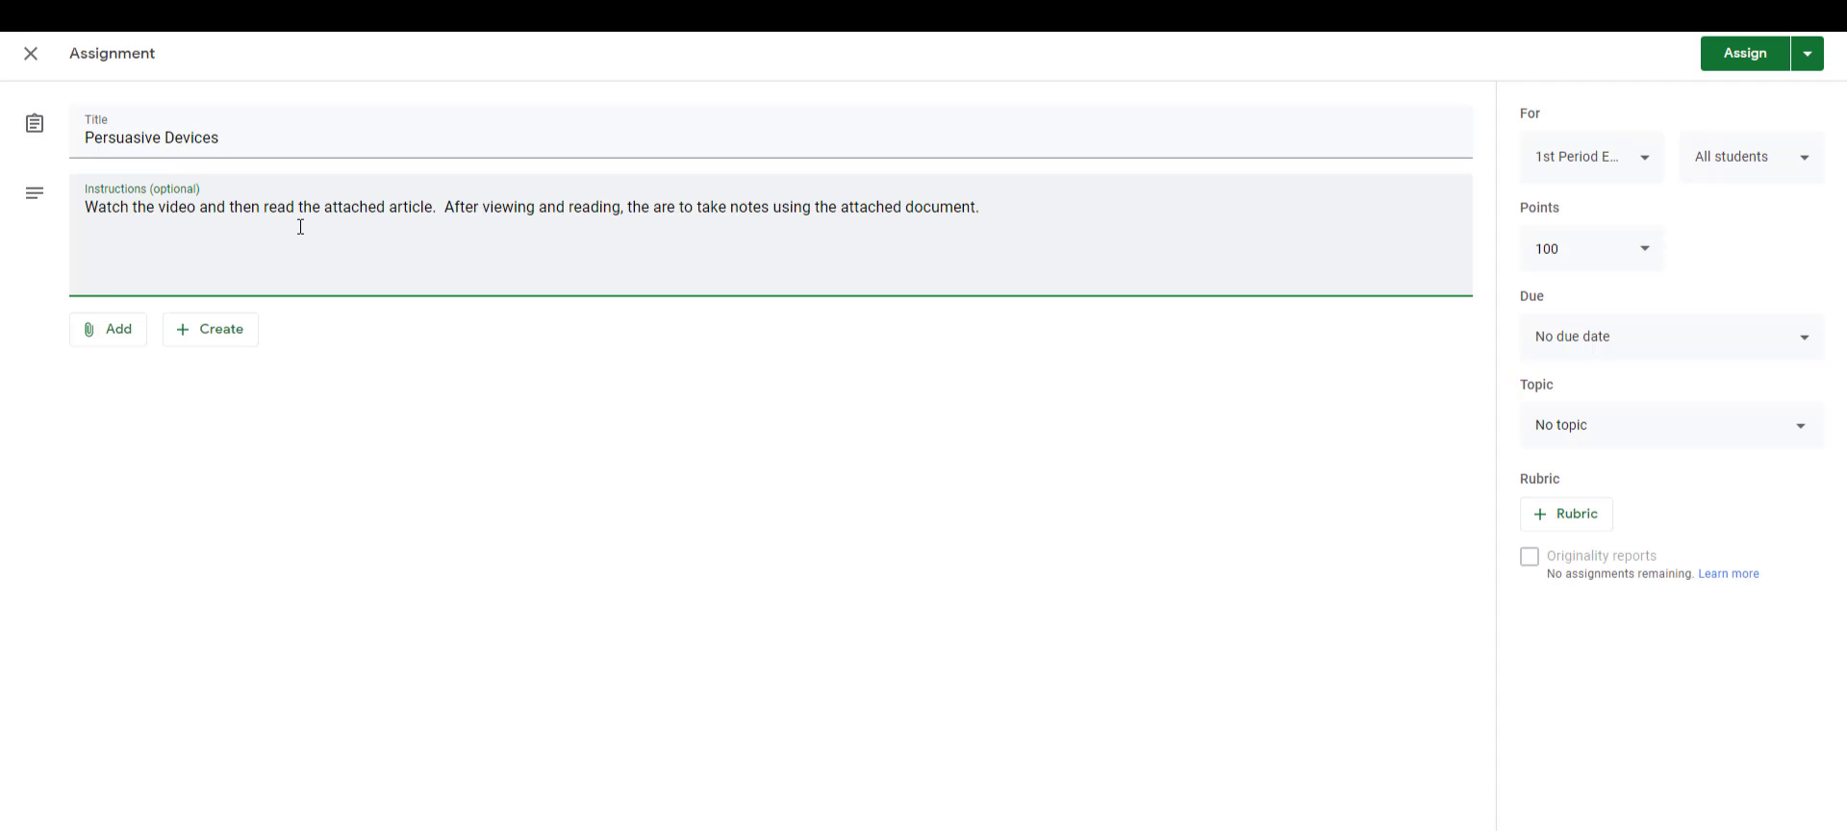
# Attach the document "Why Learn Another Language" from My Drive with the permission "Students can view file".
pyautogui.click(106, 333)
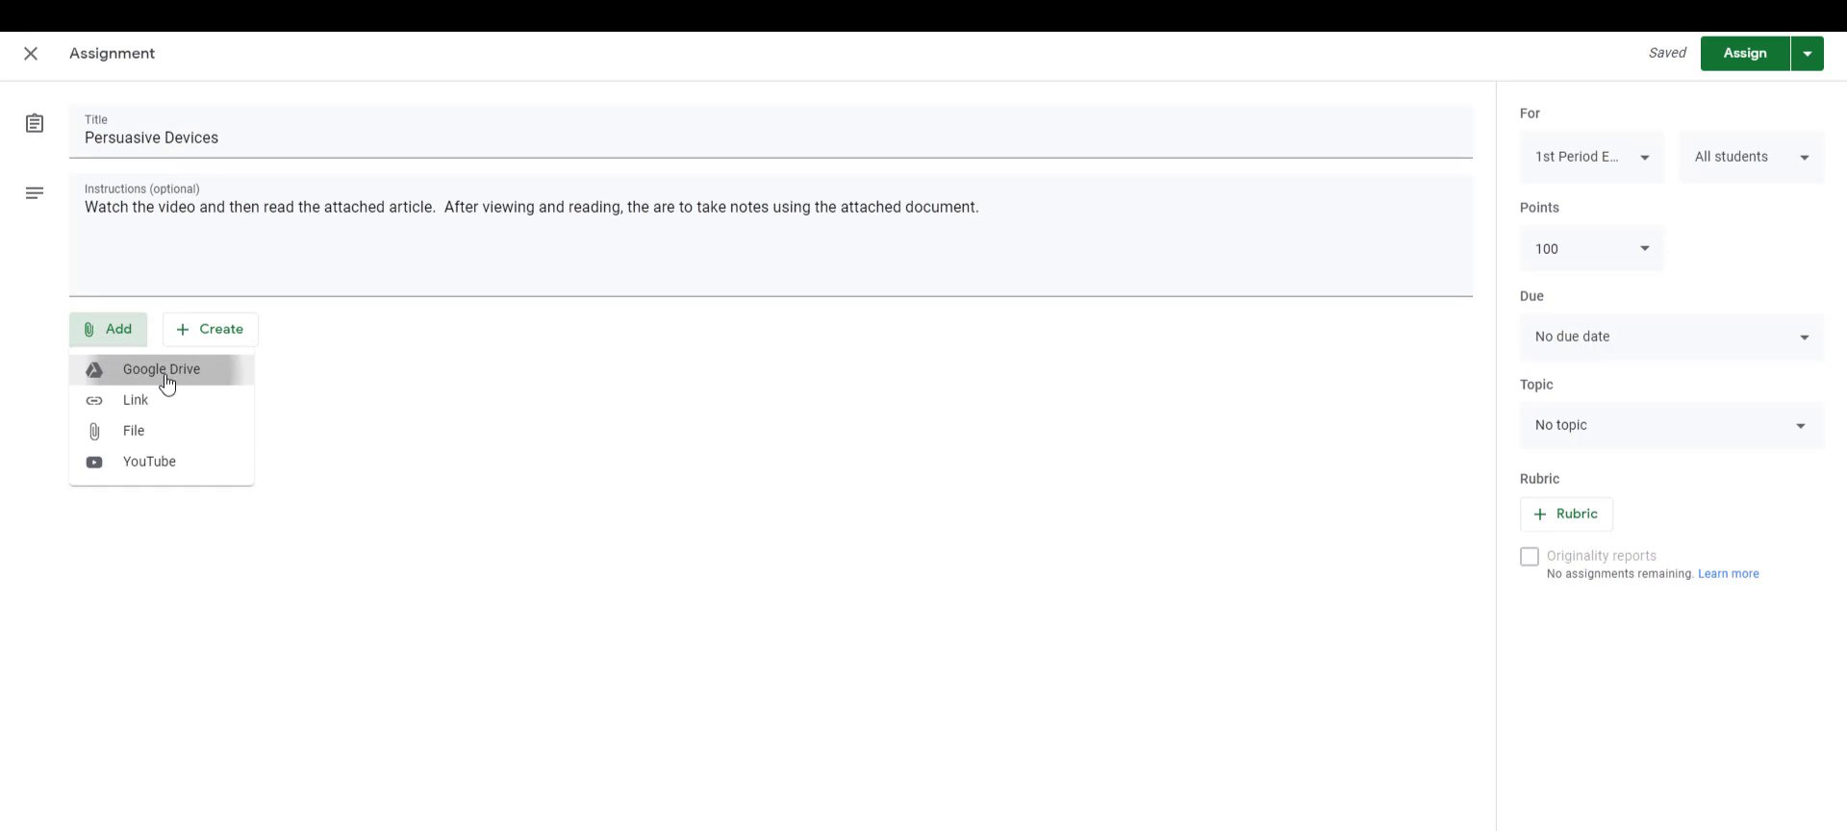
pyautogui.press('Return')
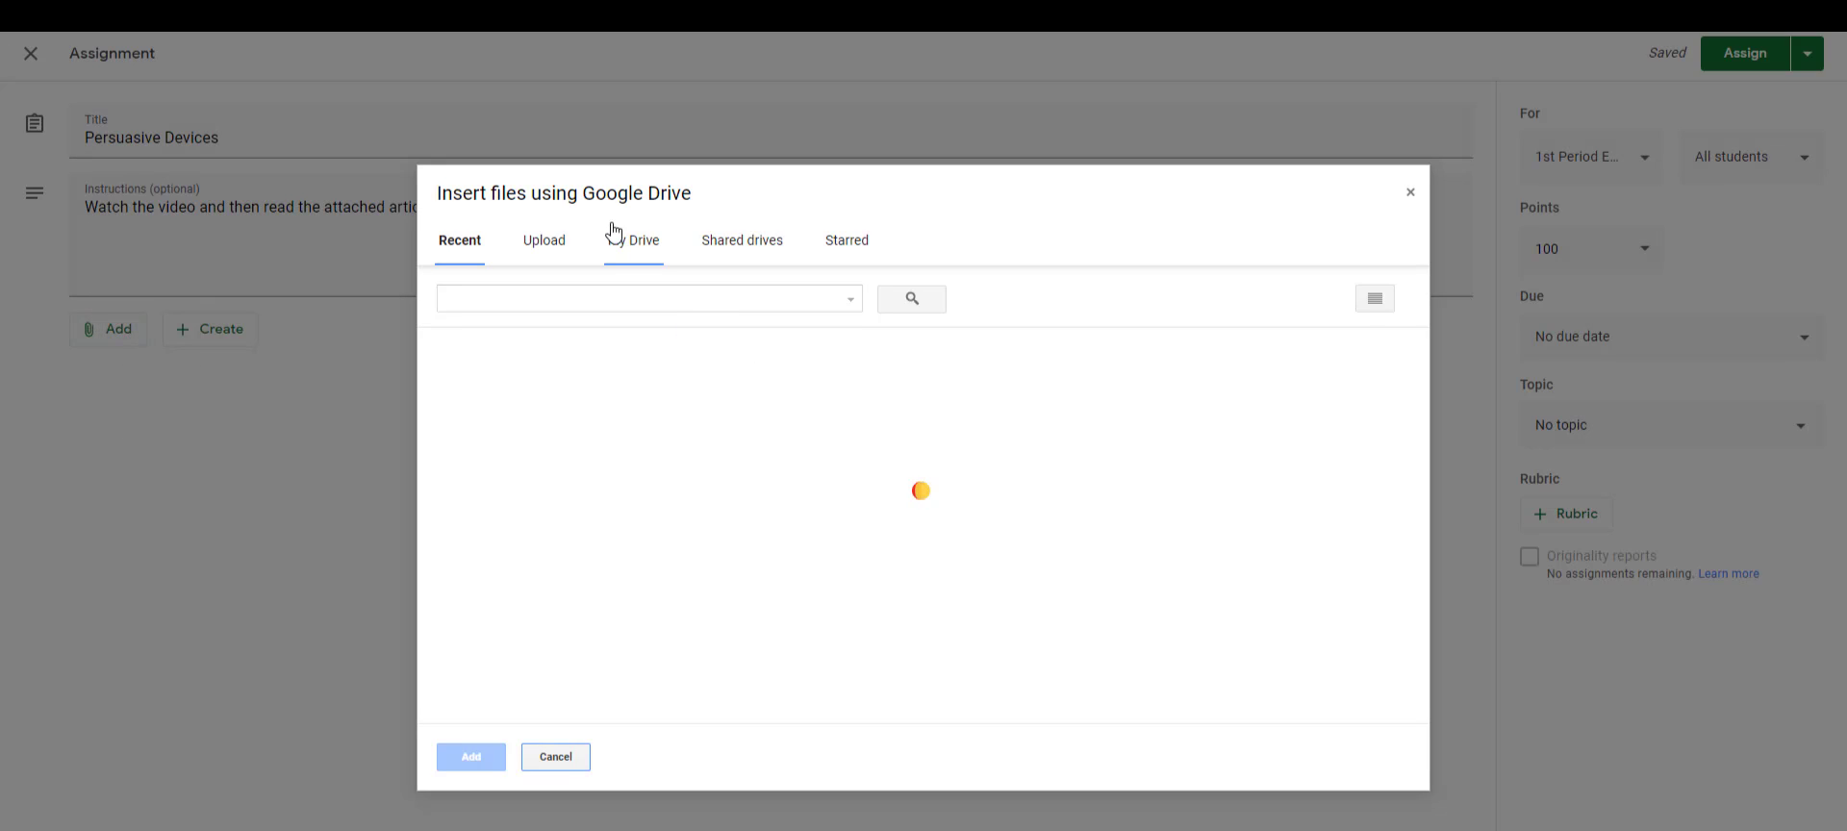
pyautogui.click(640, 245)
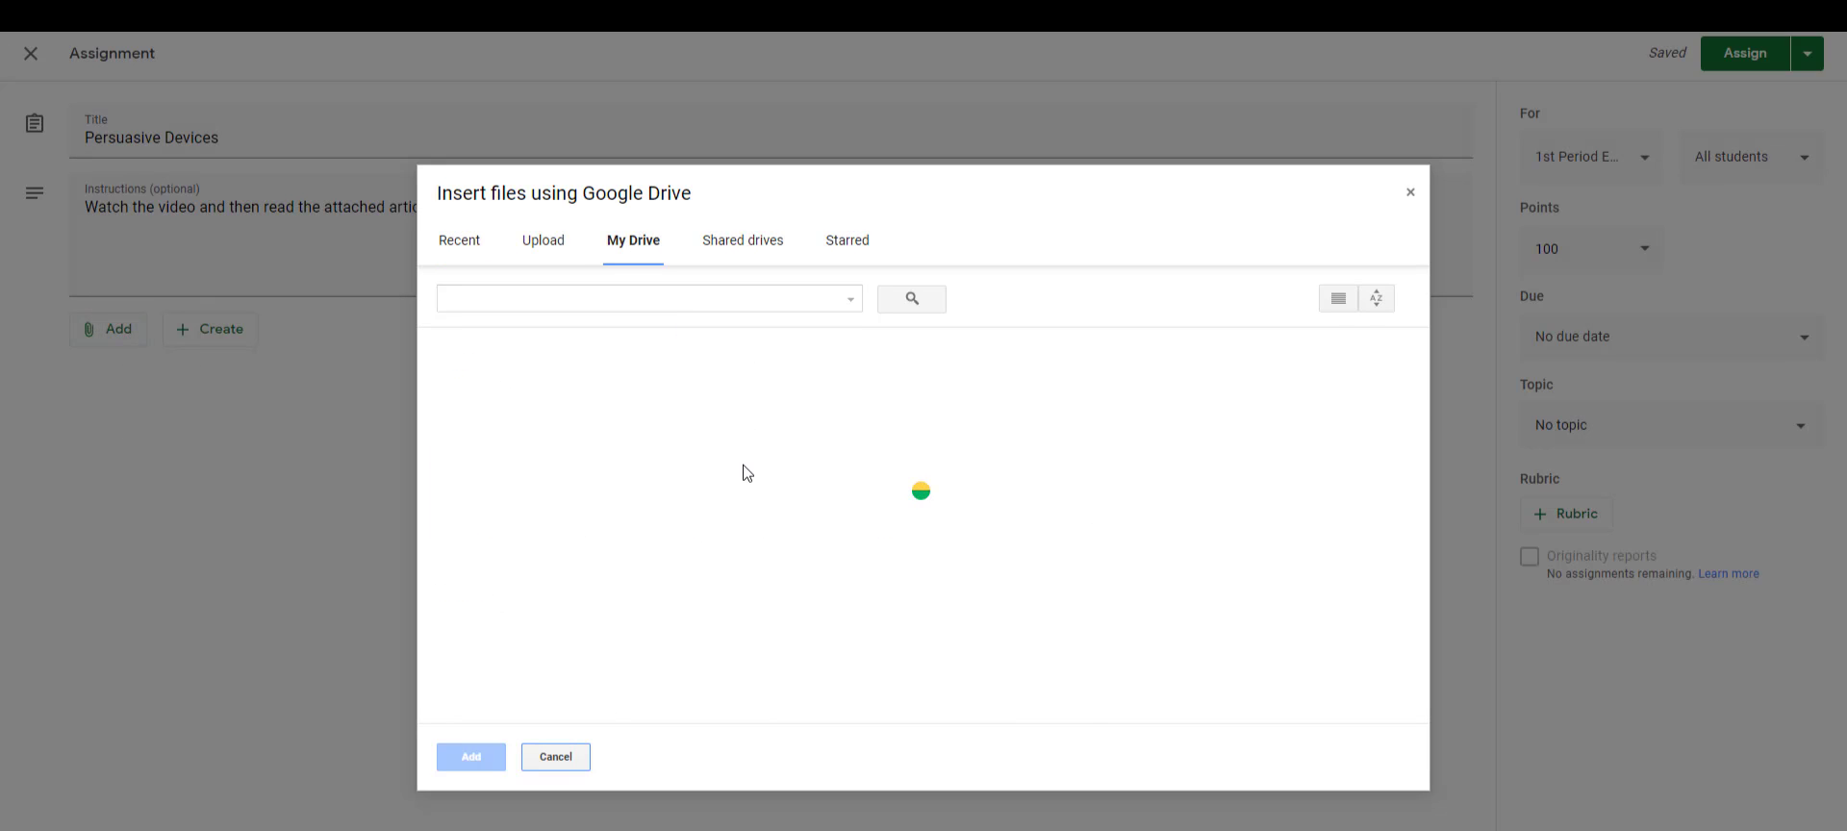
pyautogui.scroll(-6, 742, 464)
pyautogui.click(492, 384)
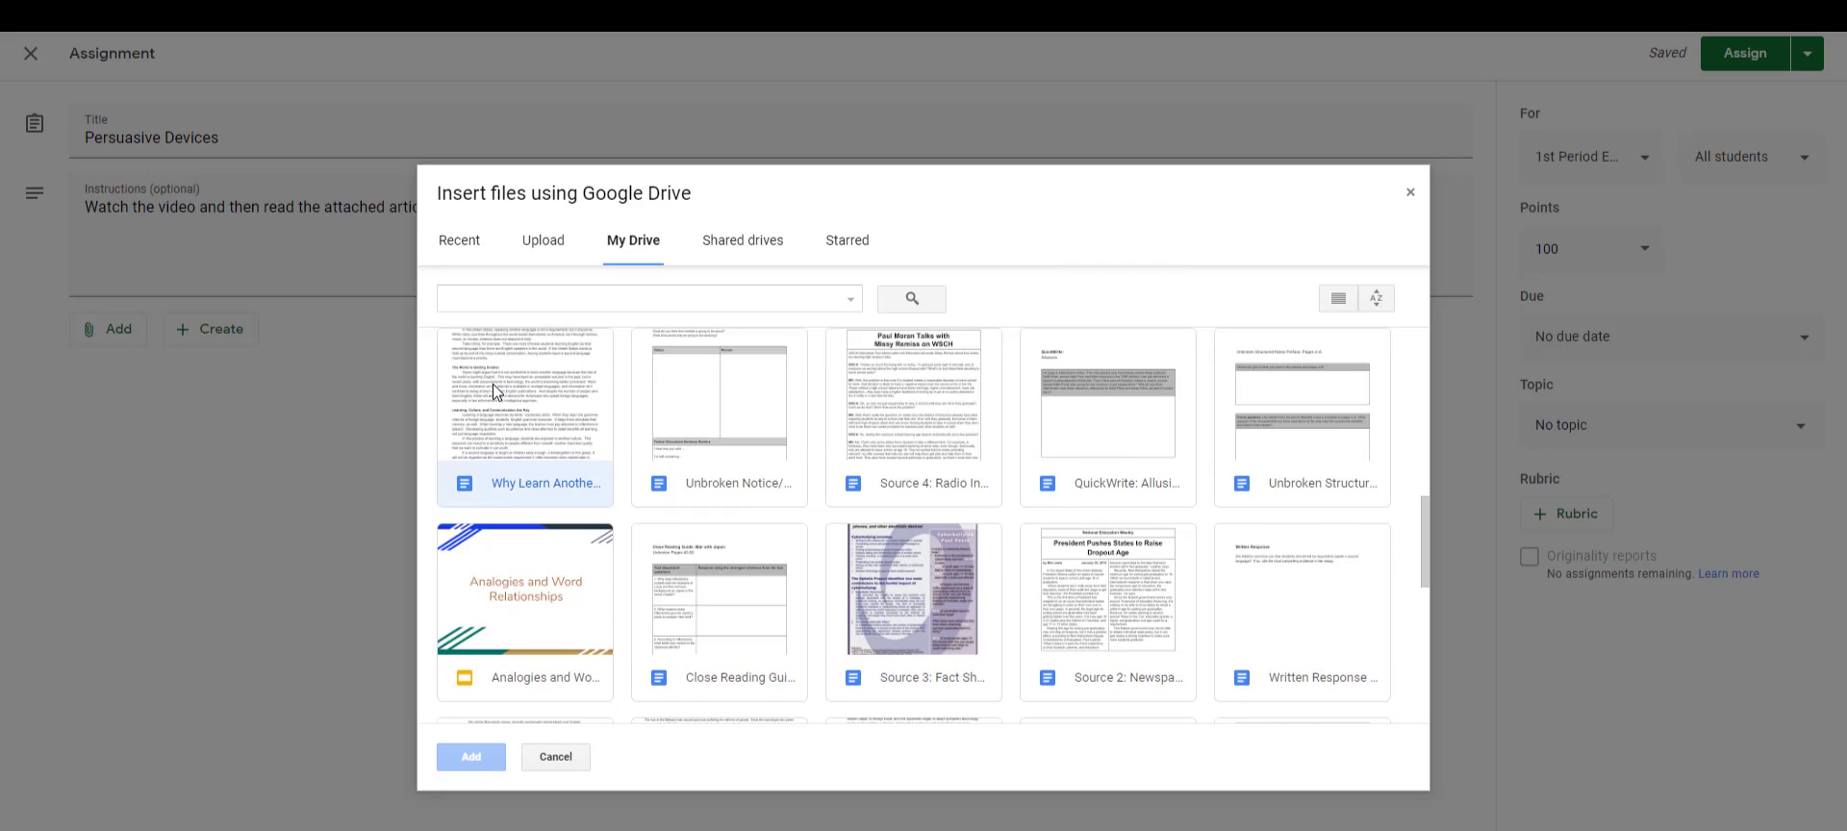
pyautogui.click(471, 756)
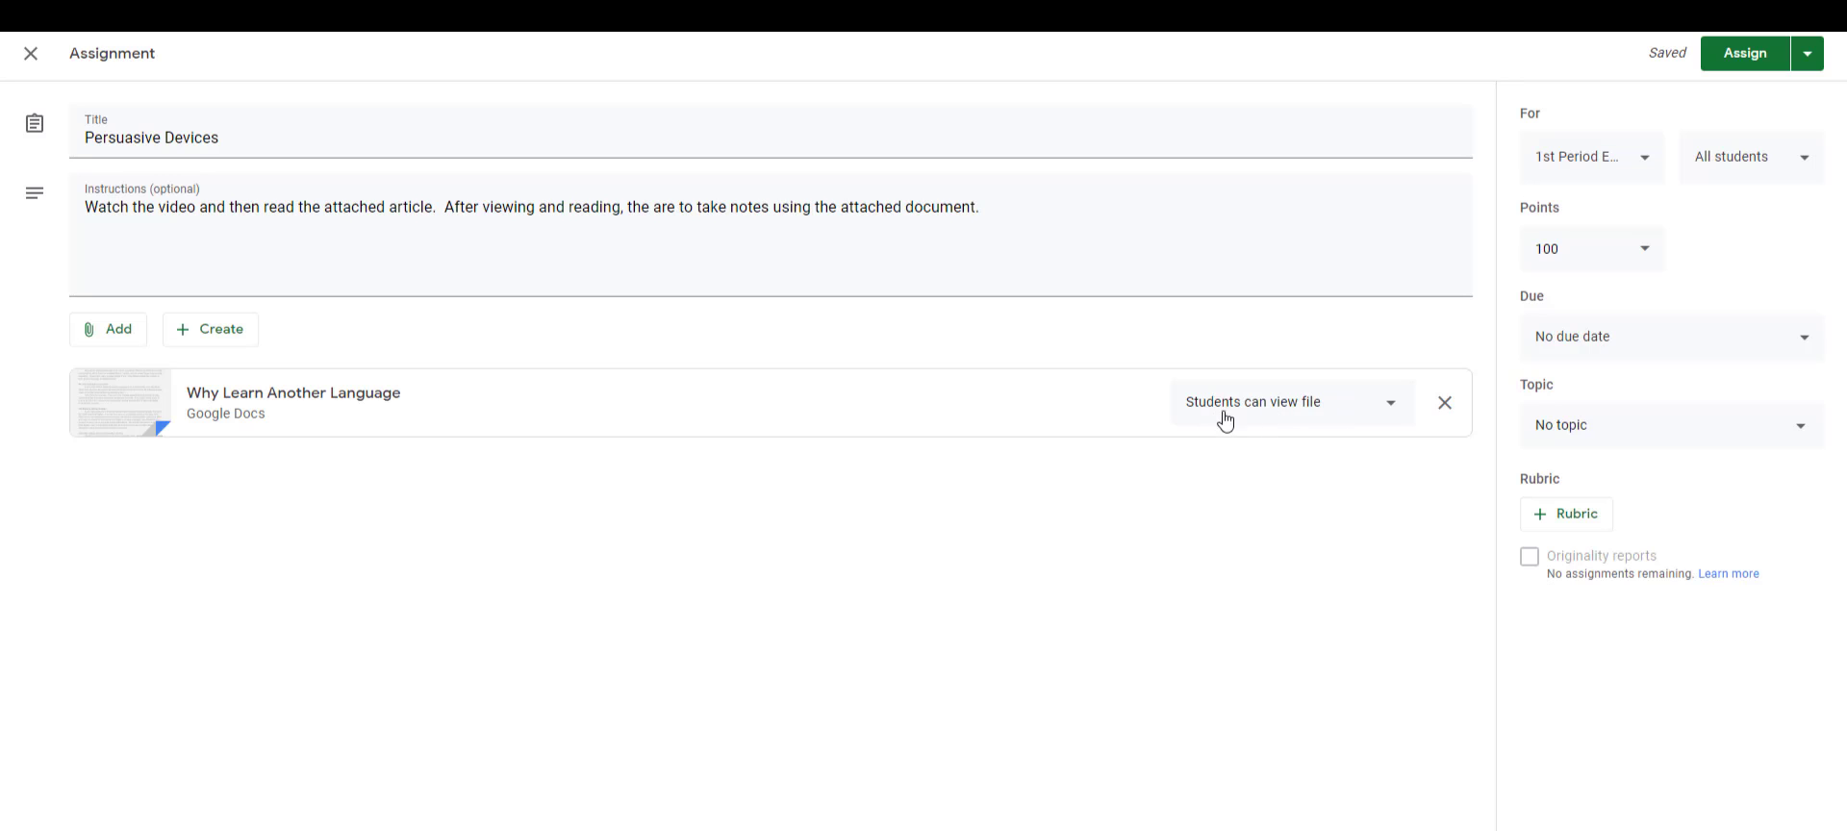
pyautogui.click(1300, 417)
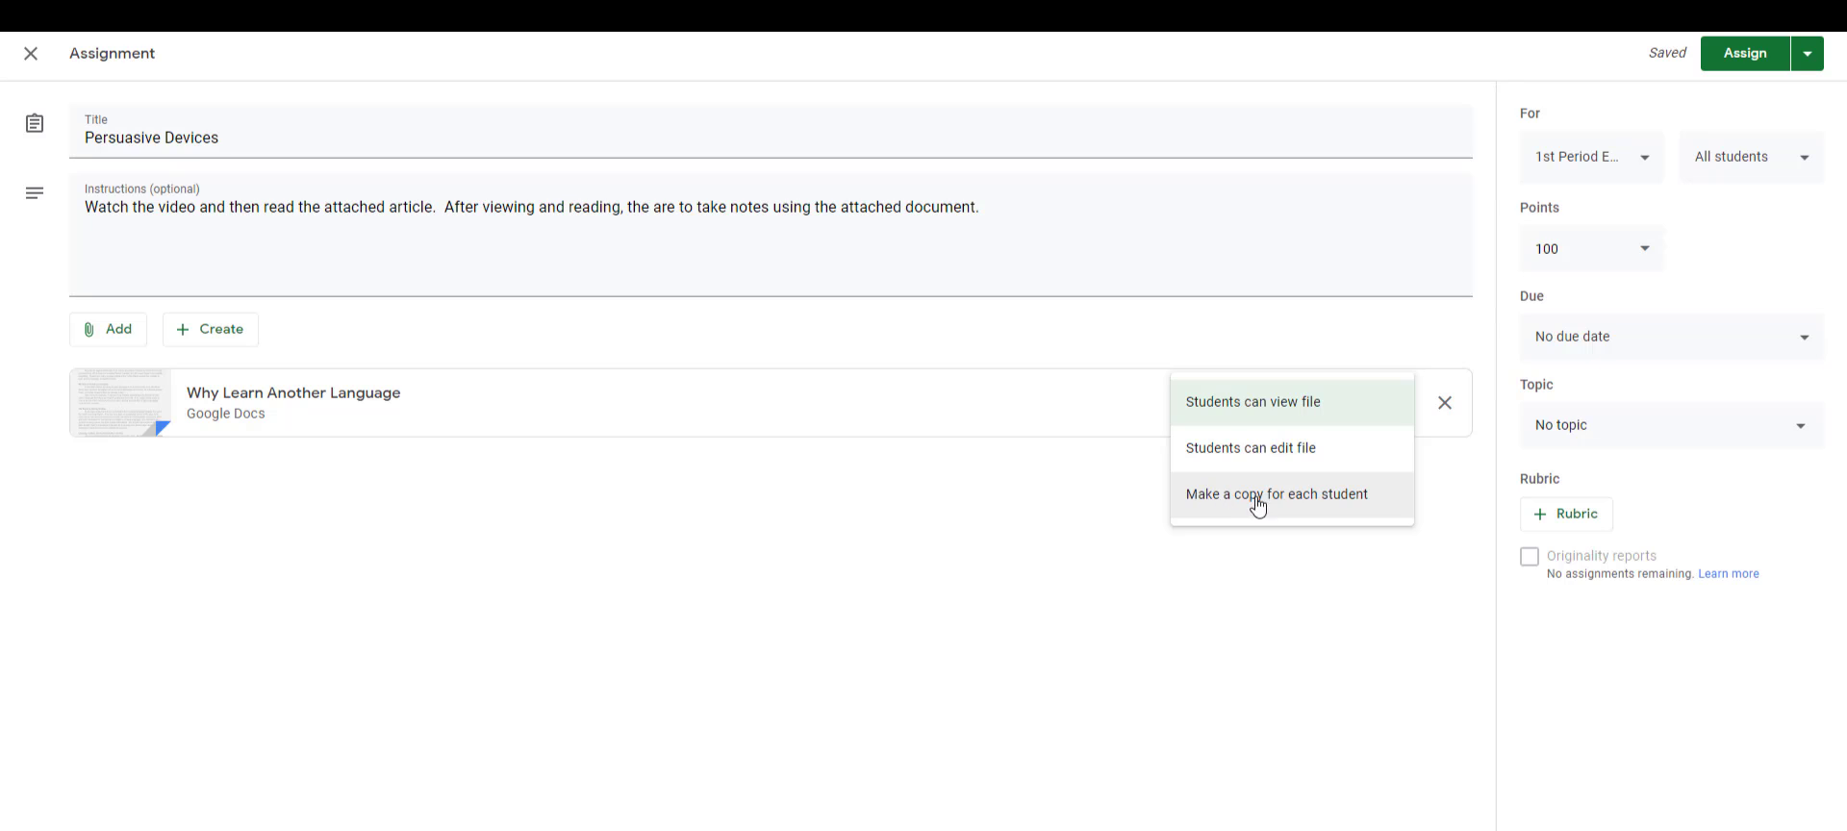
pyautogui.click(1261, 414)
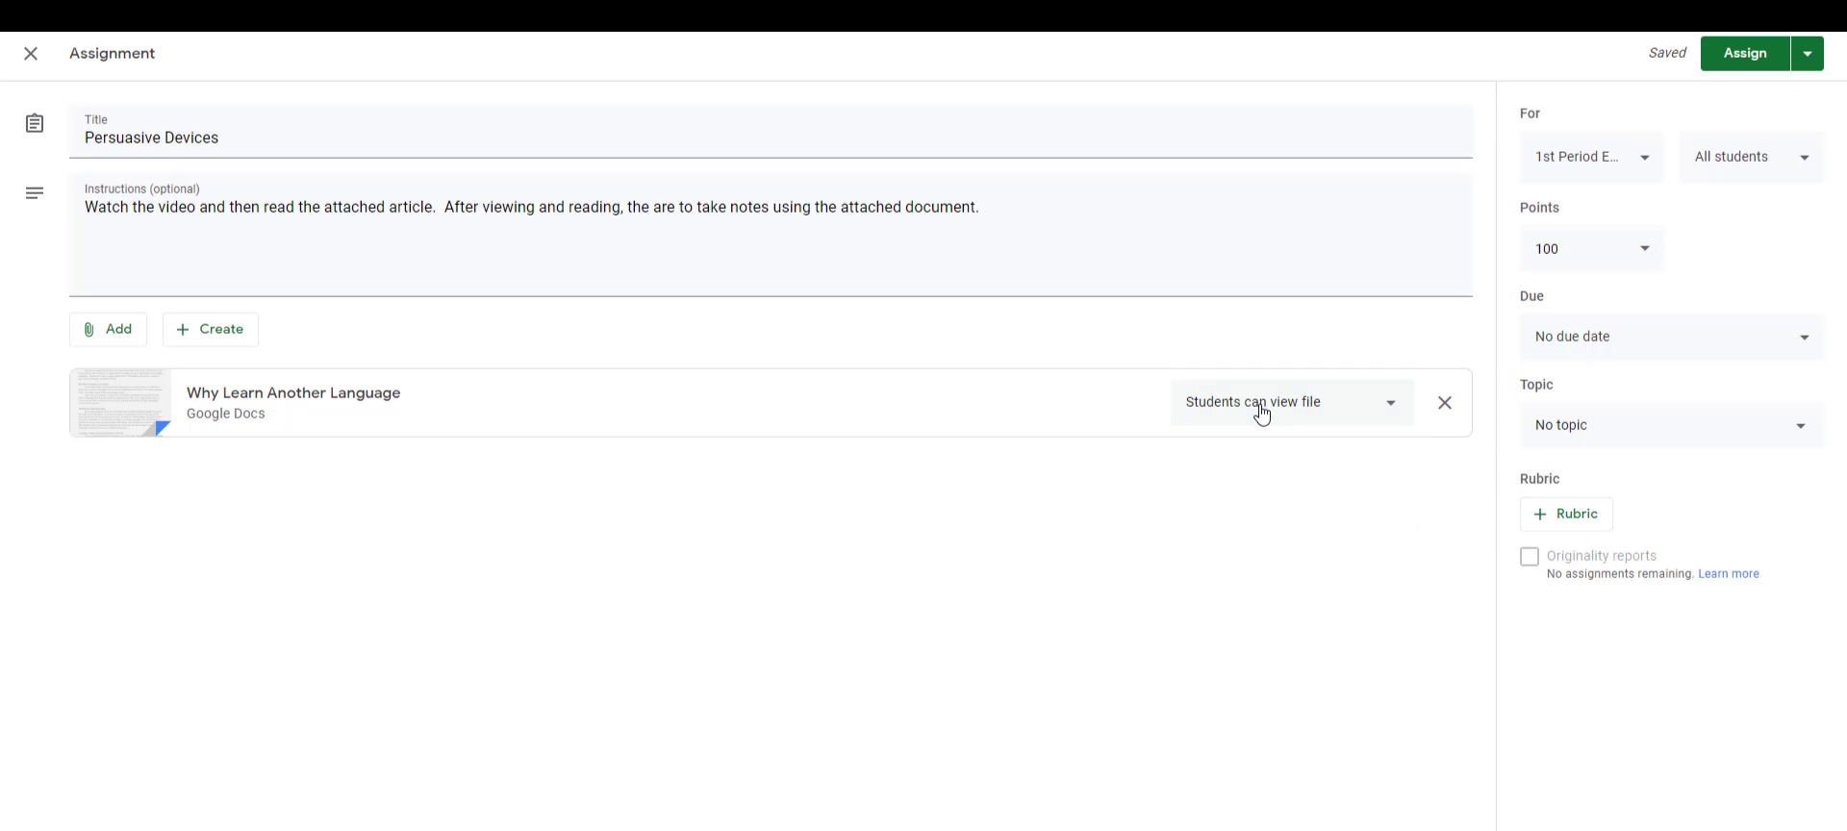
# Search YouTube for "ethos pathos and logos" and attach the video "An Introduction to Ethos, Logos and Pathos".
pyautogui.click(106, 337)
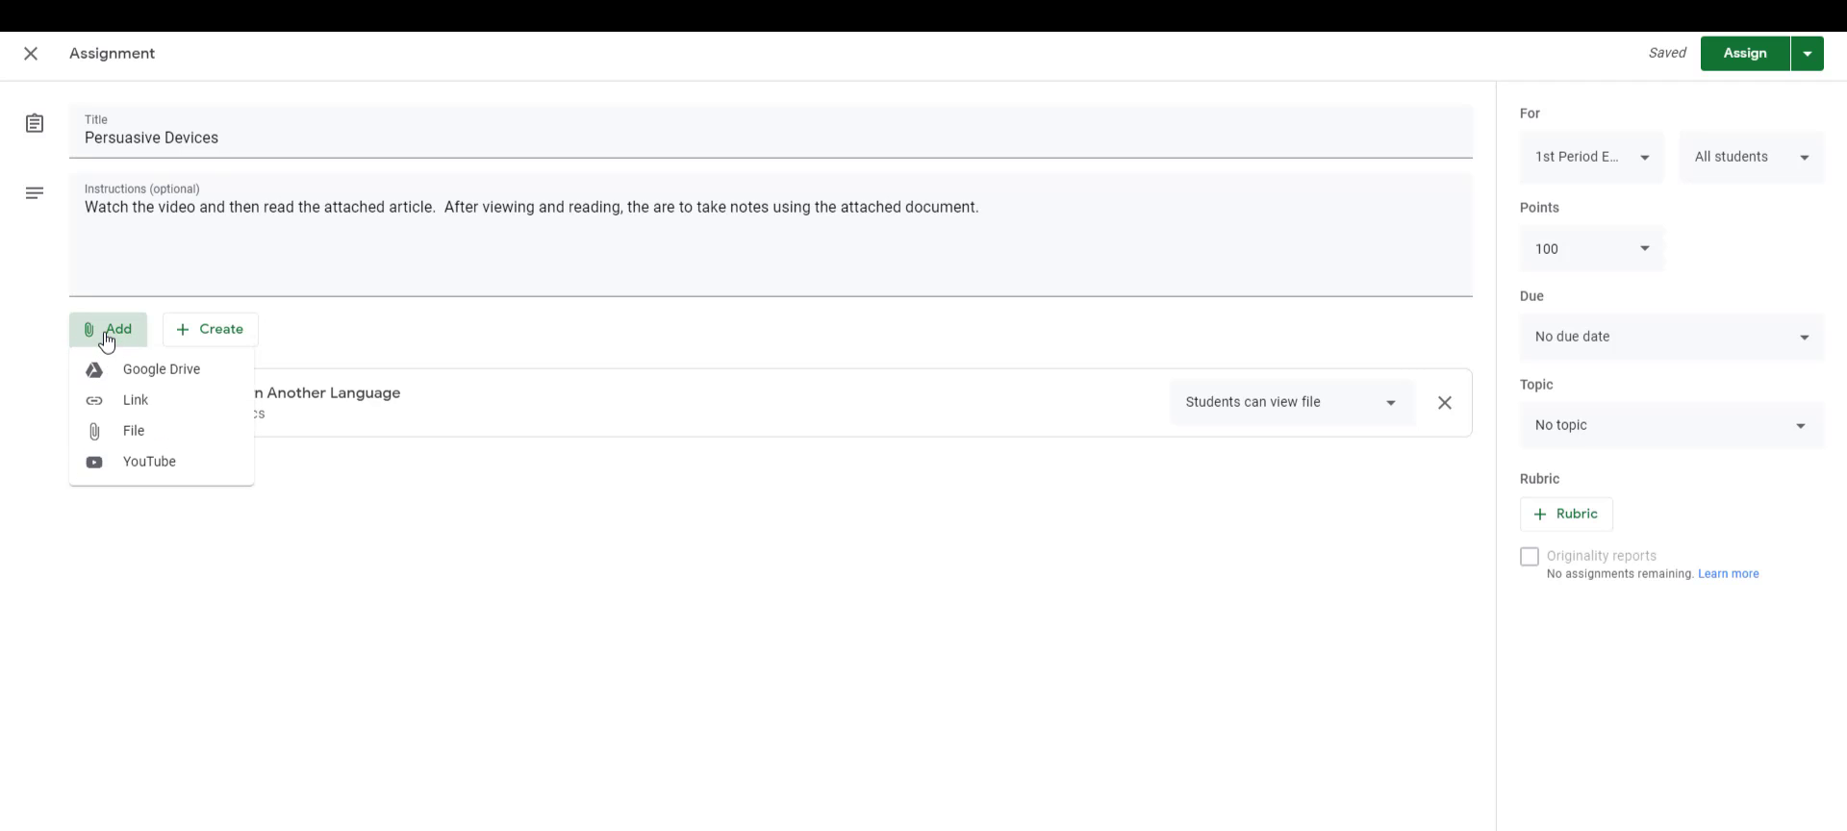
pyautogui.click(153, 467)
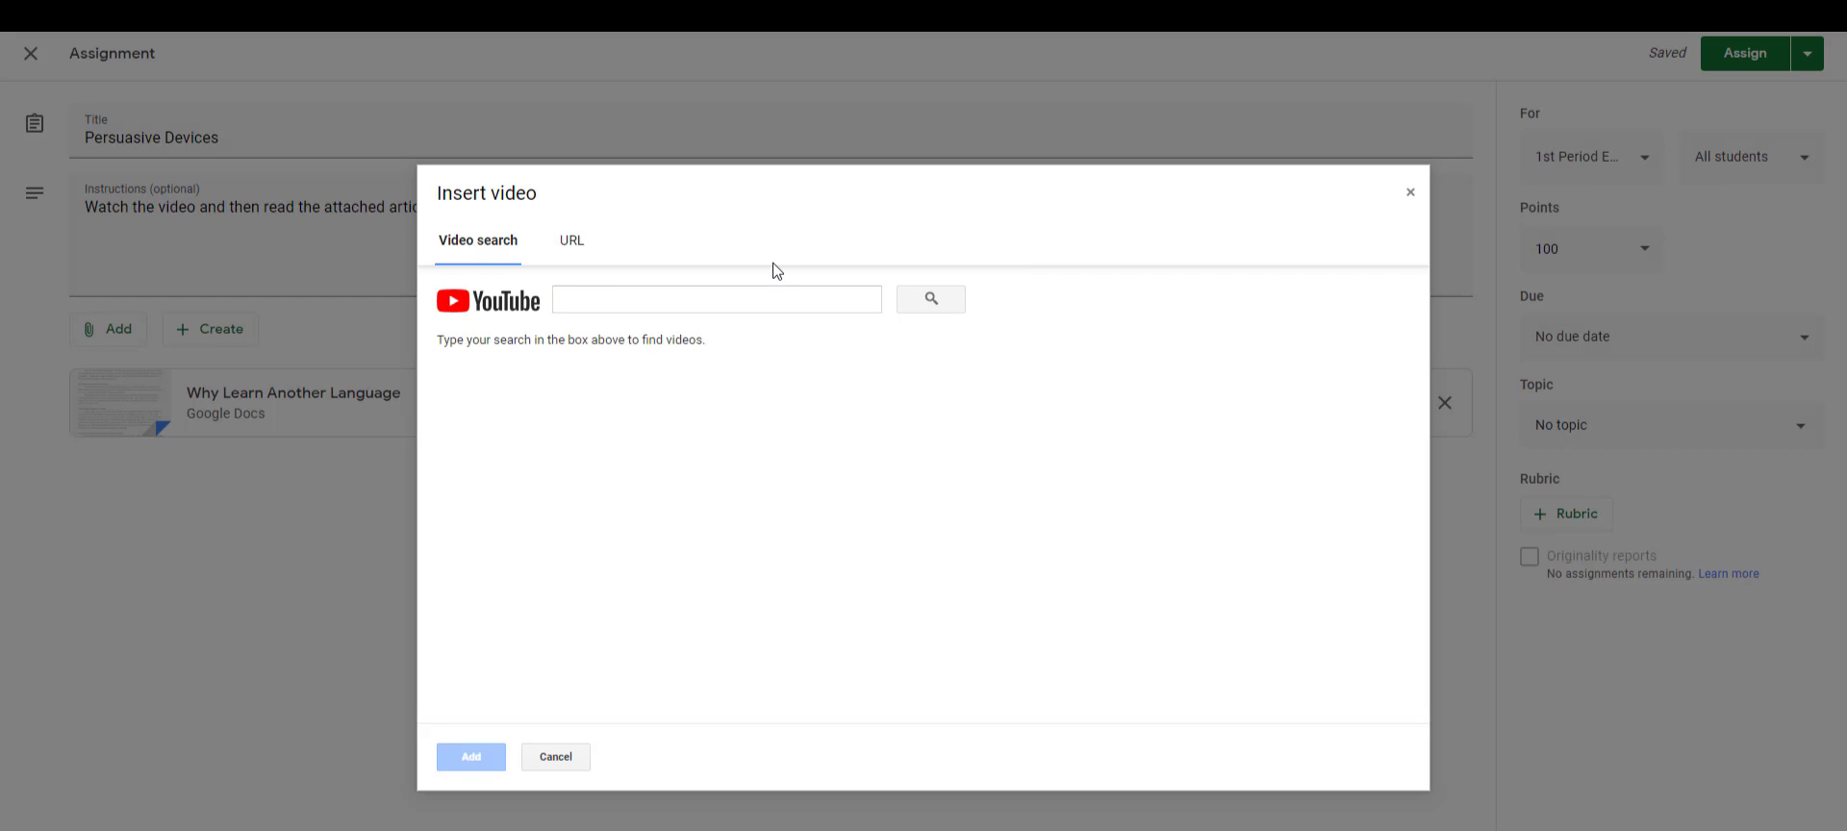
pyautogui.click(571, 241)
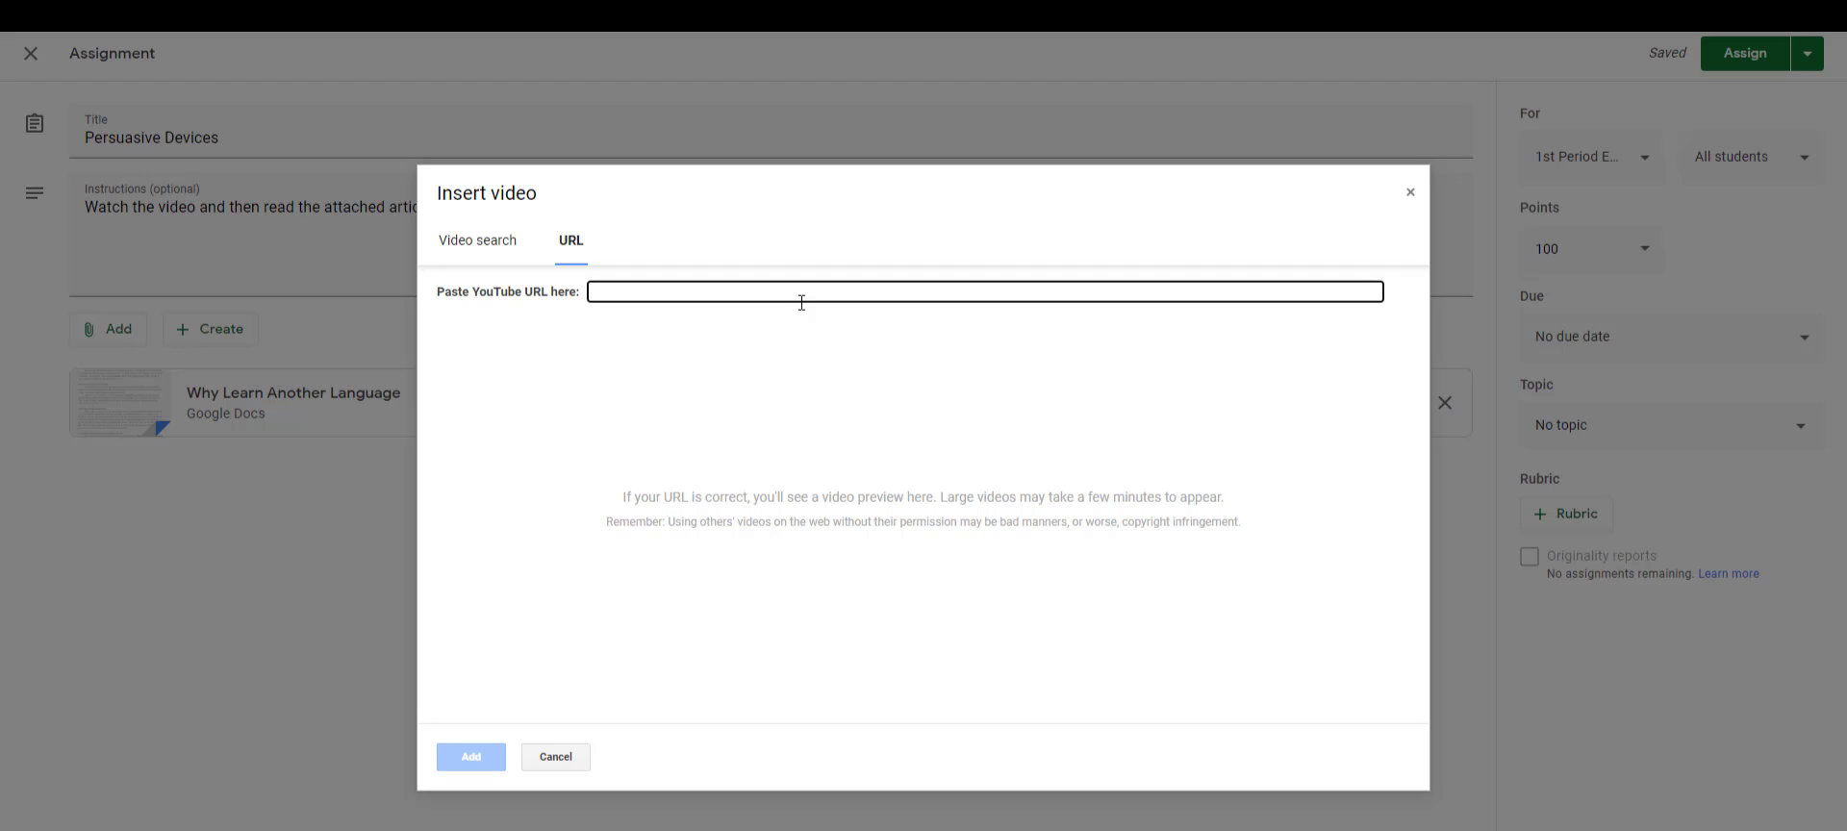
pyautogui.click(470, 250)
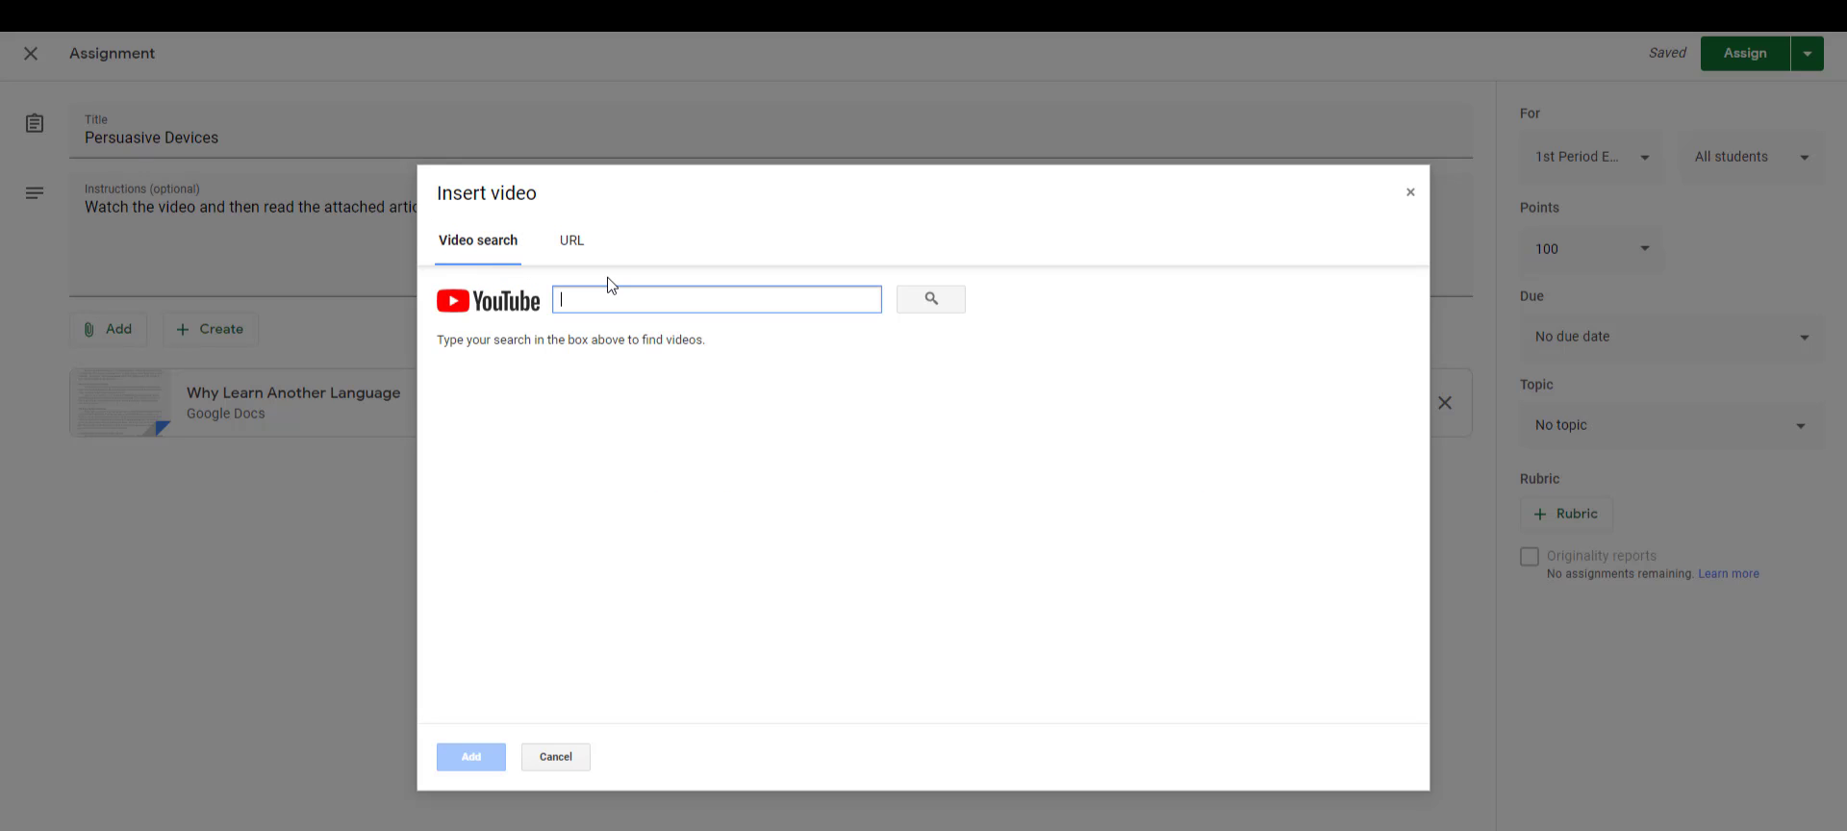
pyautogui.write('ethos pathos')
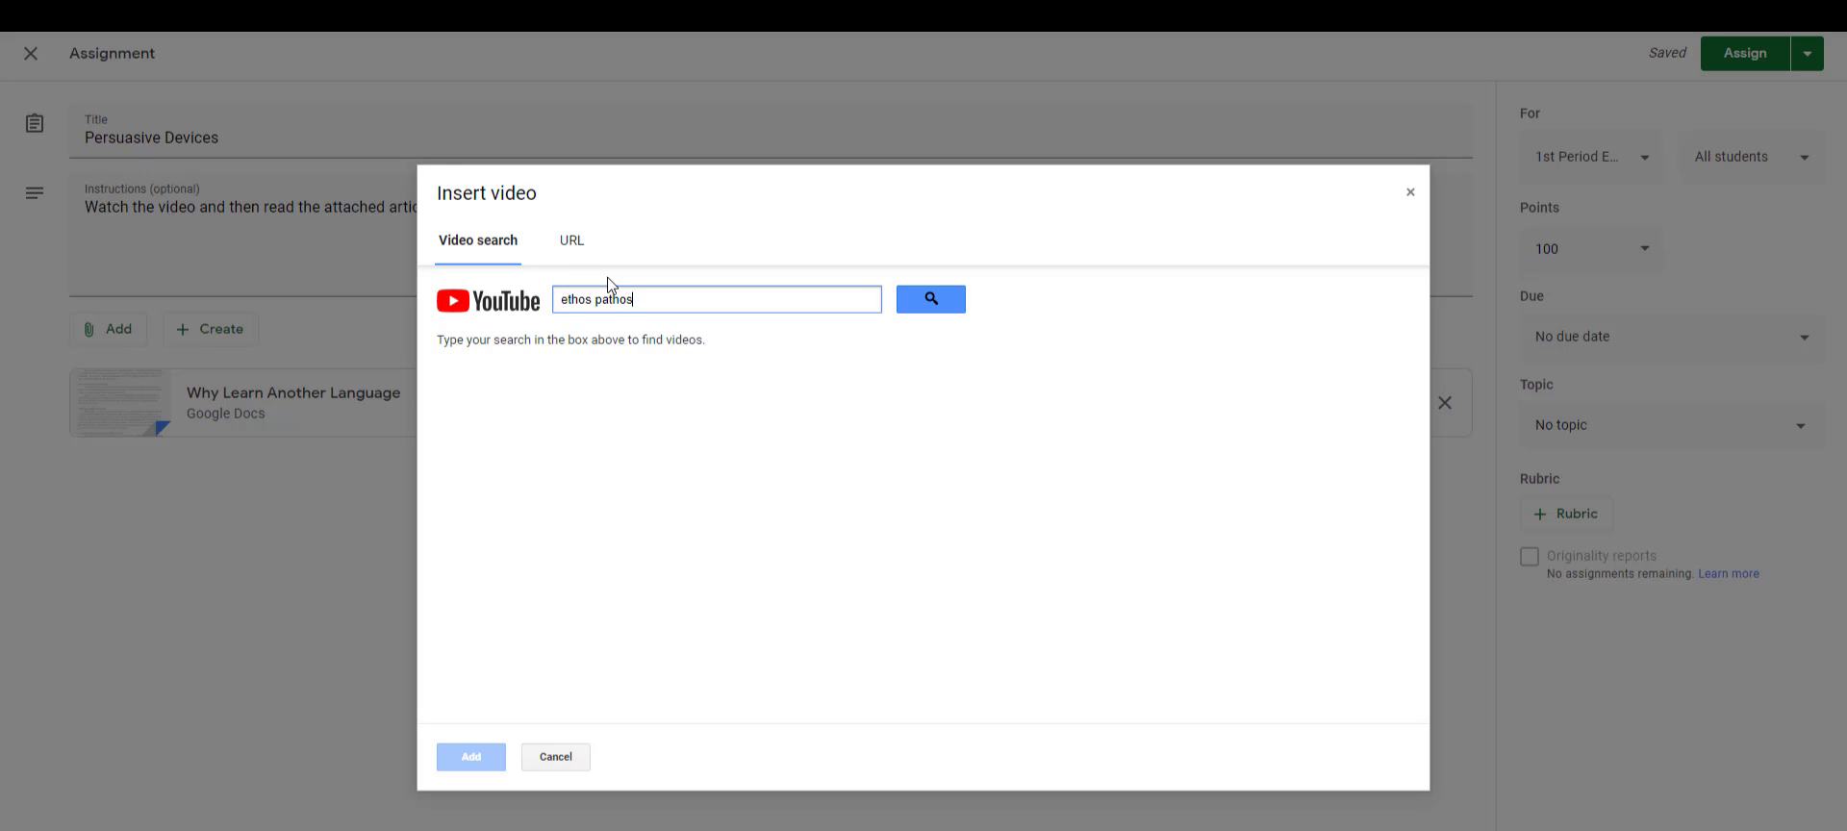
pyautogui.write(' and logos')
pyautogui.press('Return')
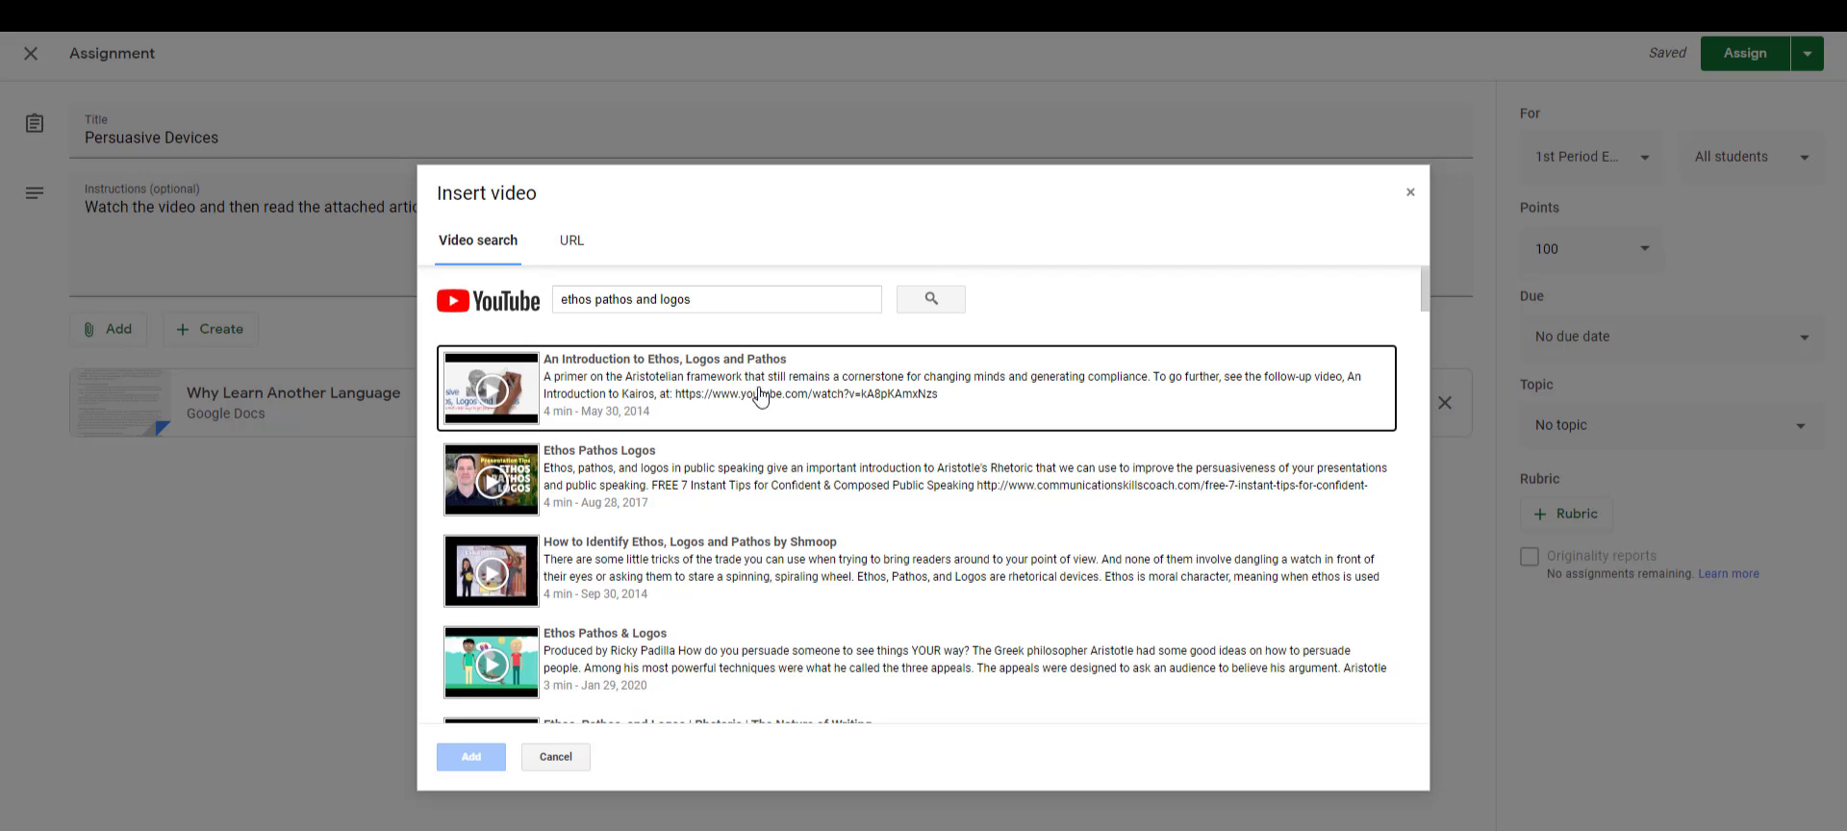
pyautogui.click(643, 387)
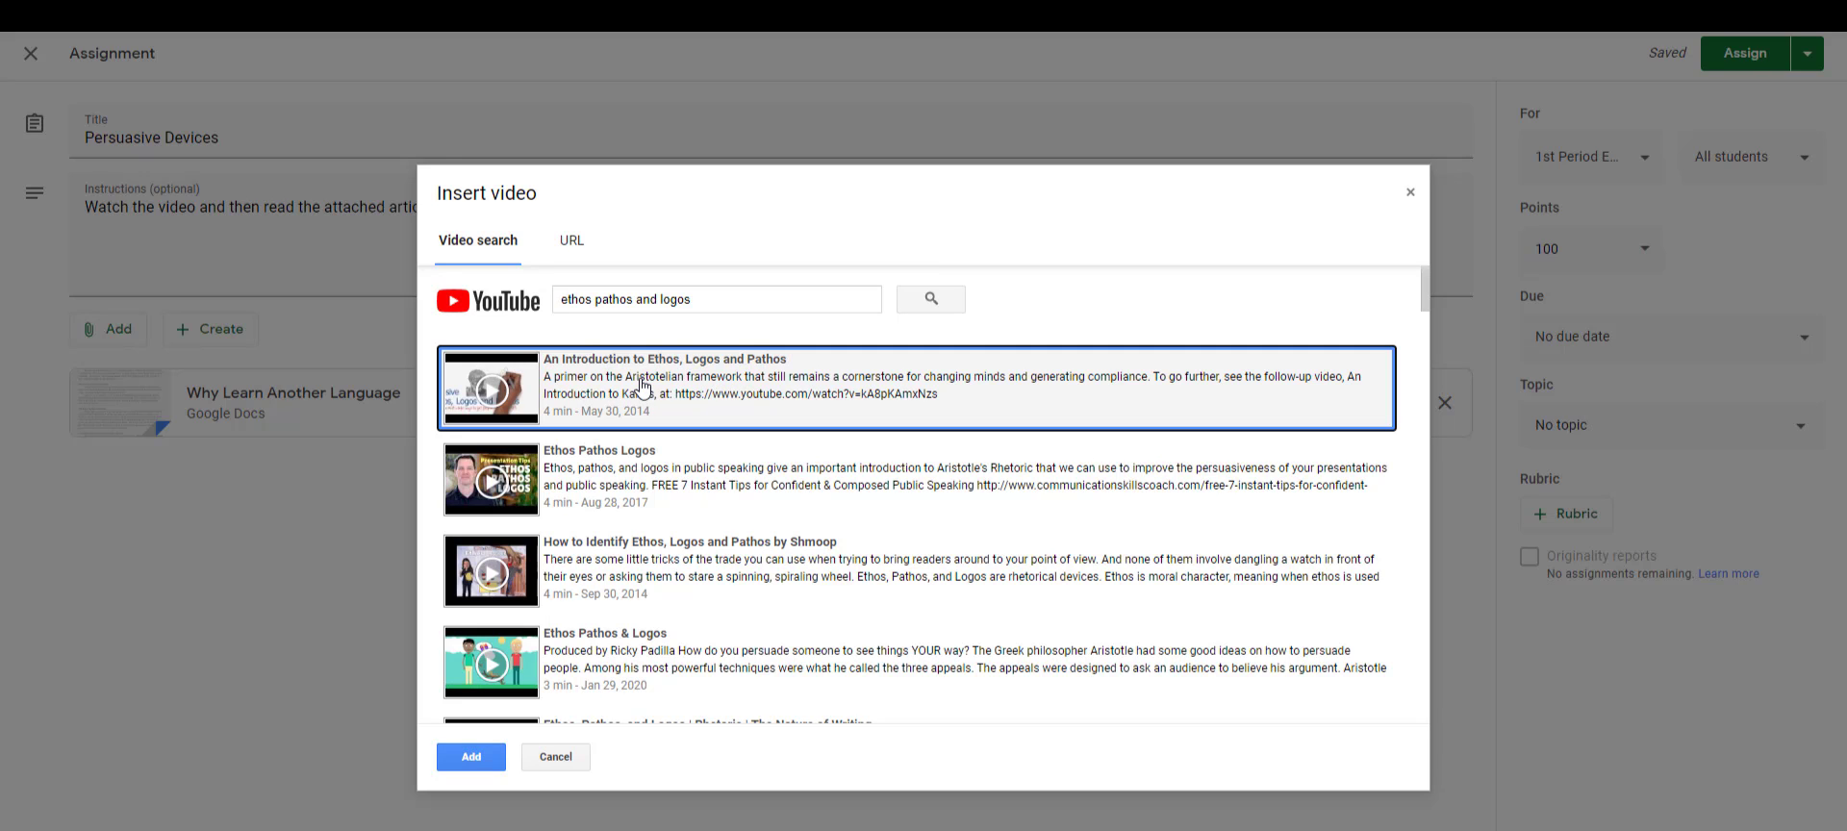
pyautogui.click(471, 757)
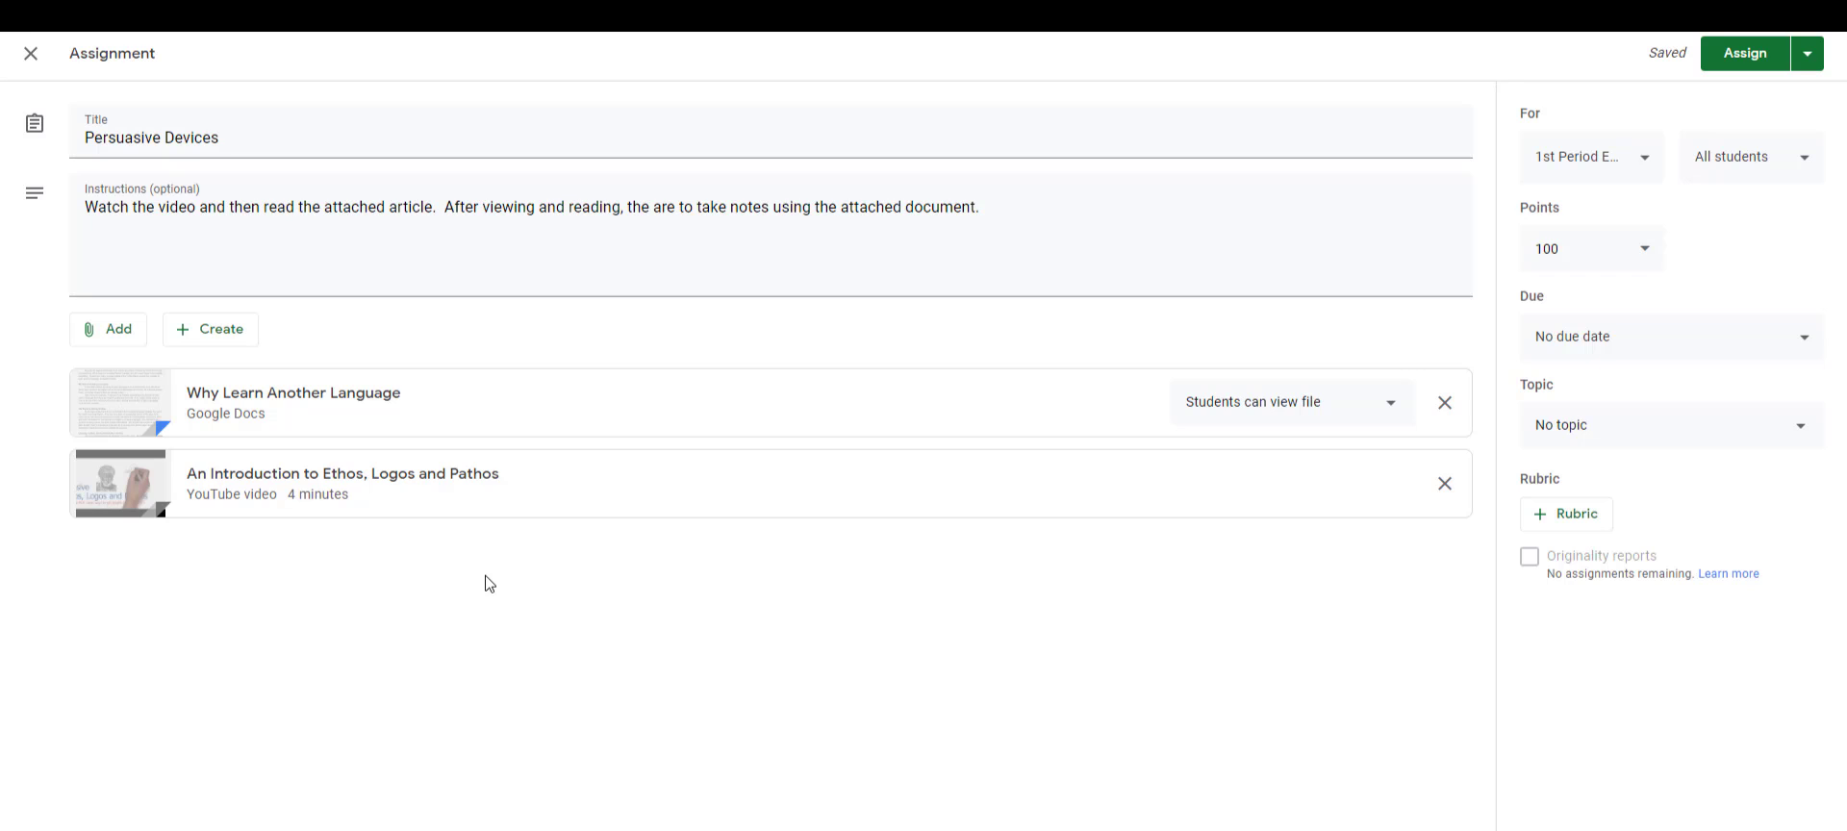
# Create a blank Google Docs attachment for the assignment and set it to "Make a copy for each student".
pyautogui.click(217, 334)
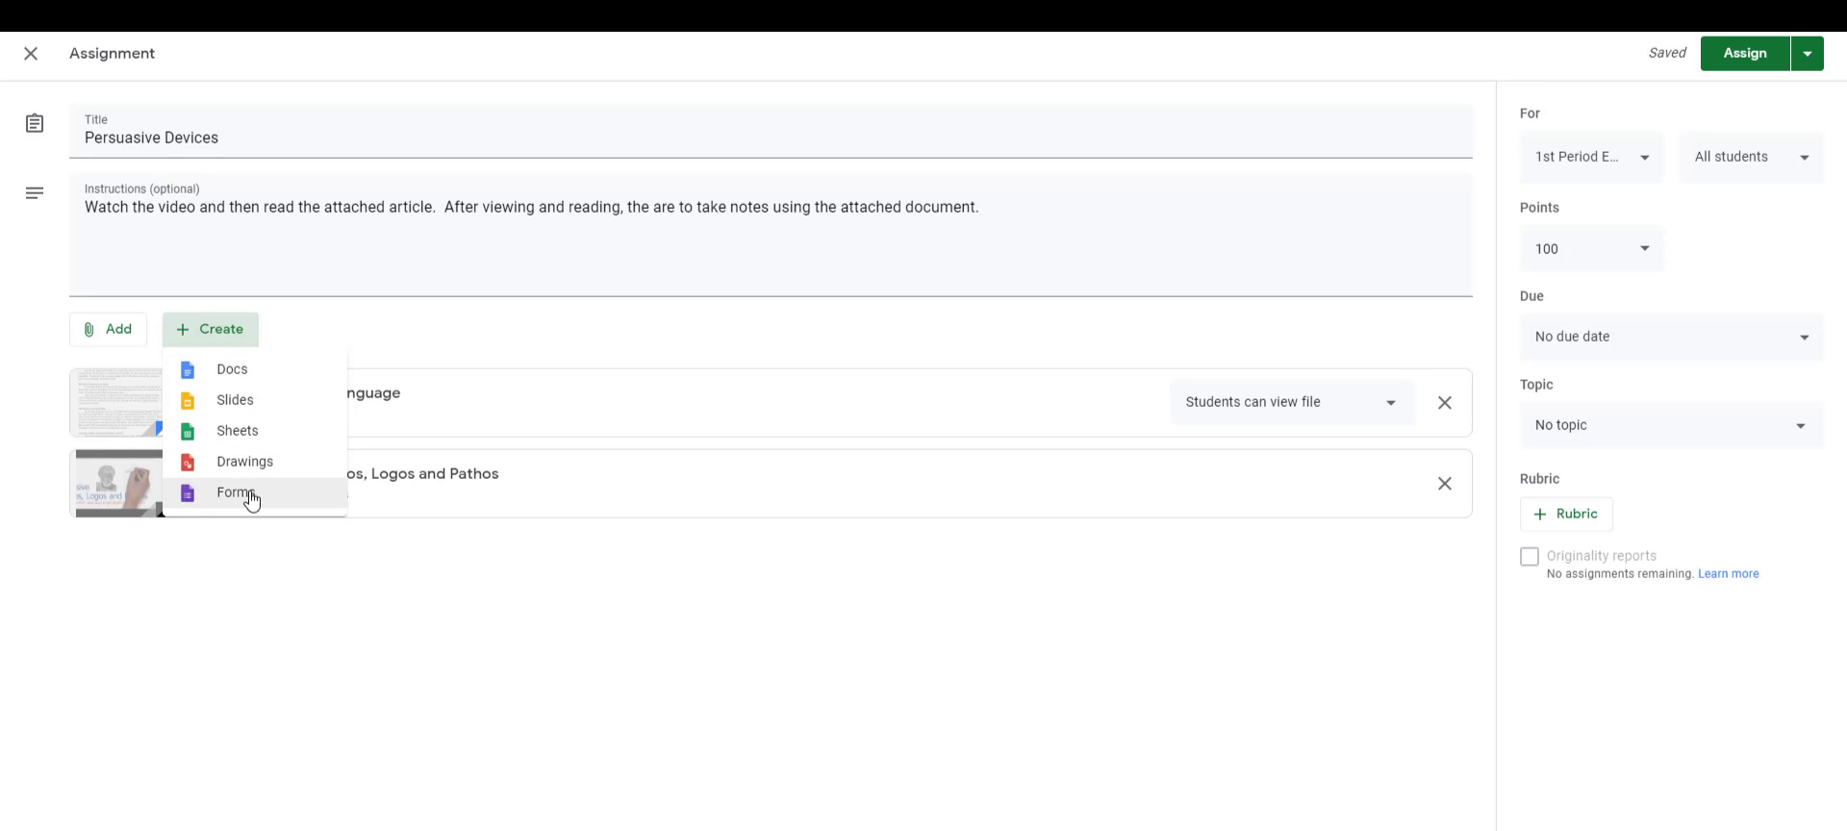
pyautogui.click(242, 375)
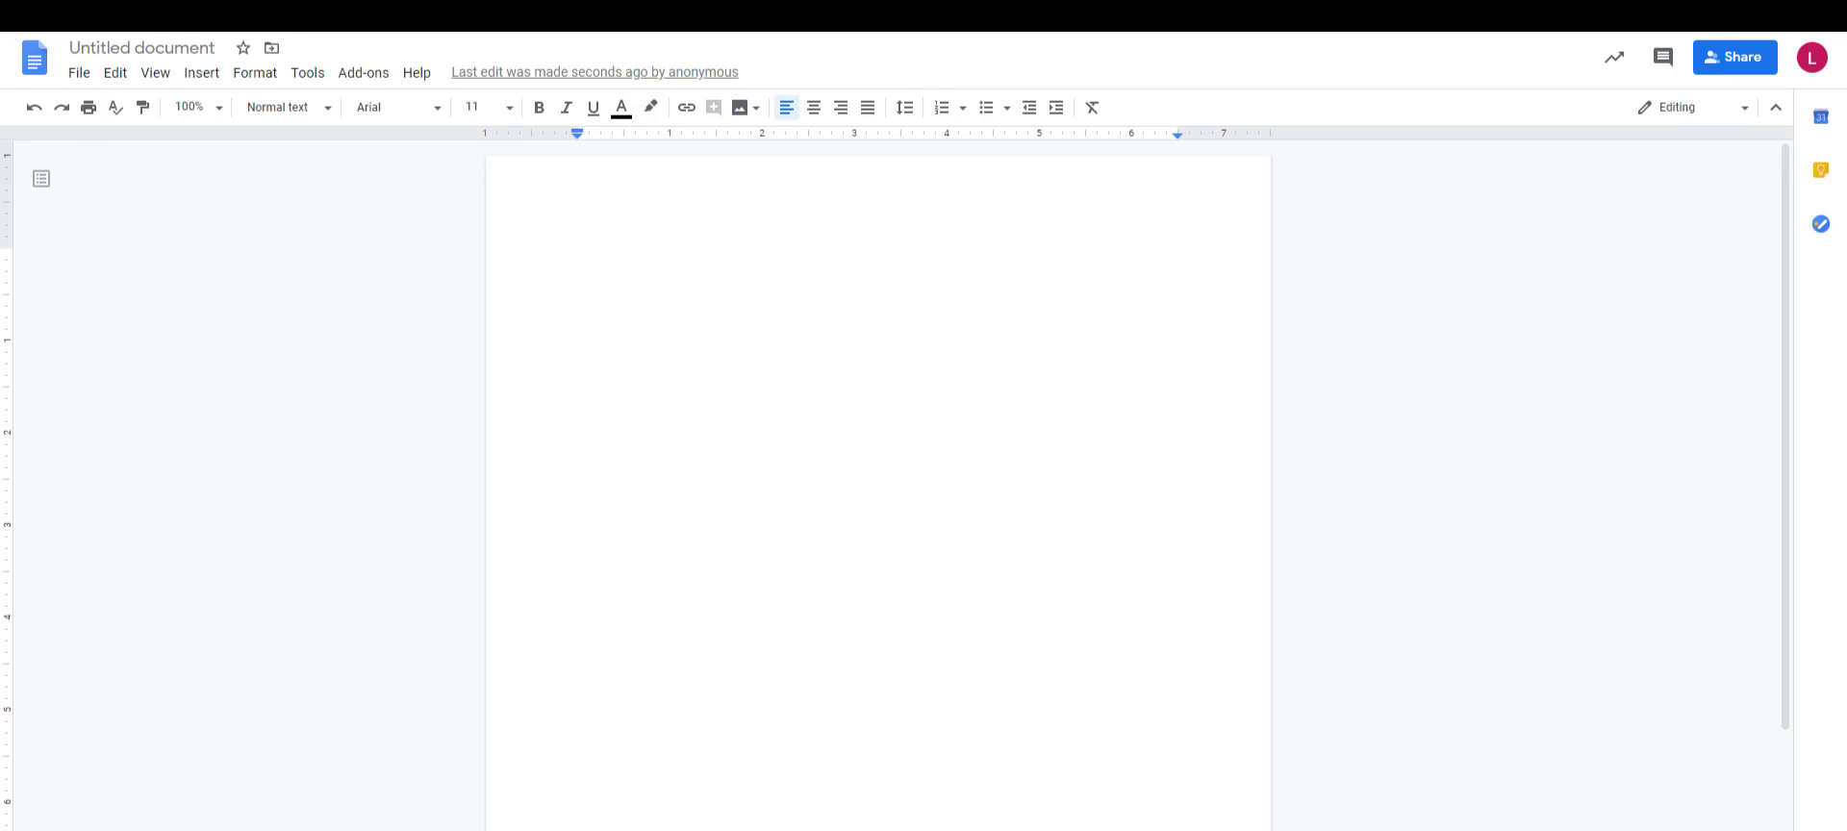
pyautogui.click(566, 13)
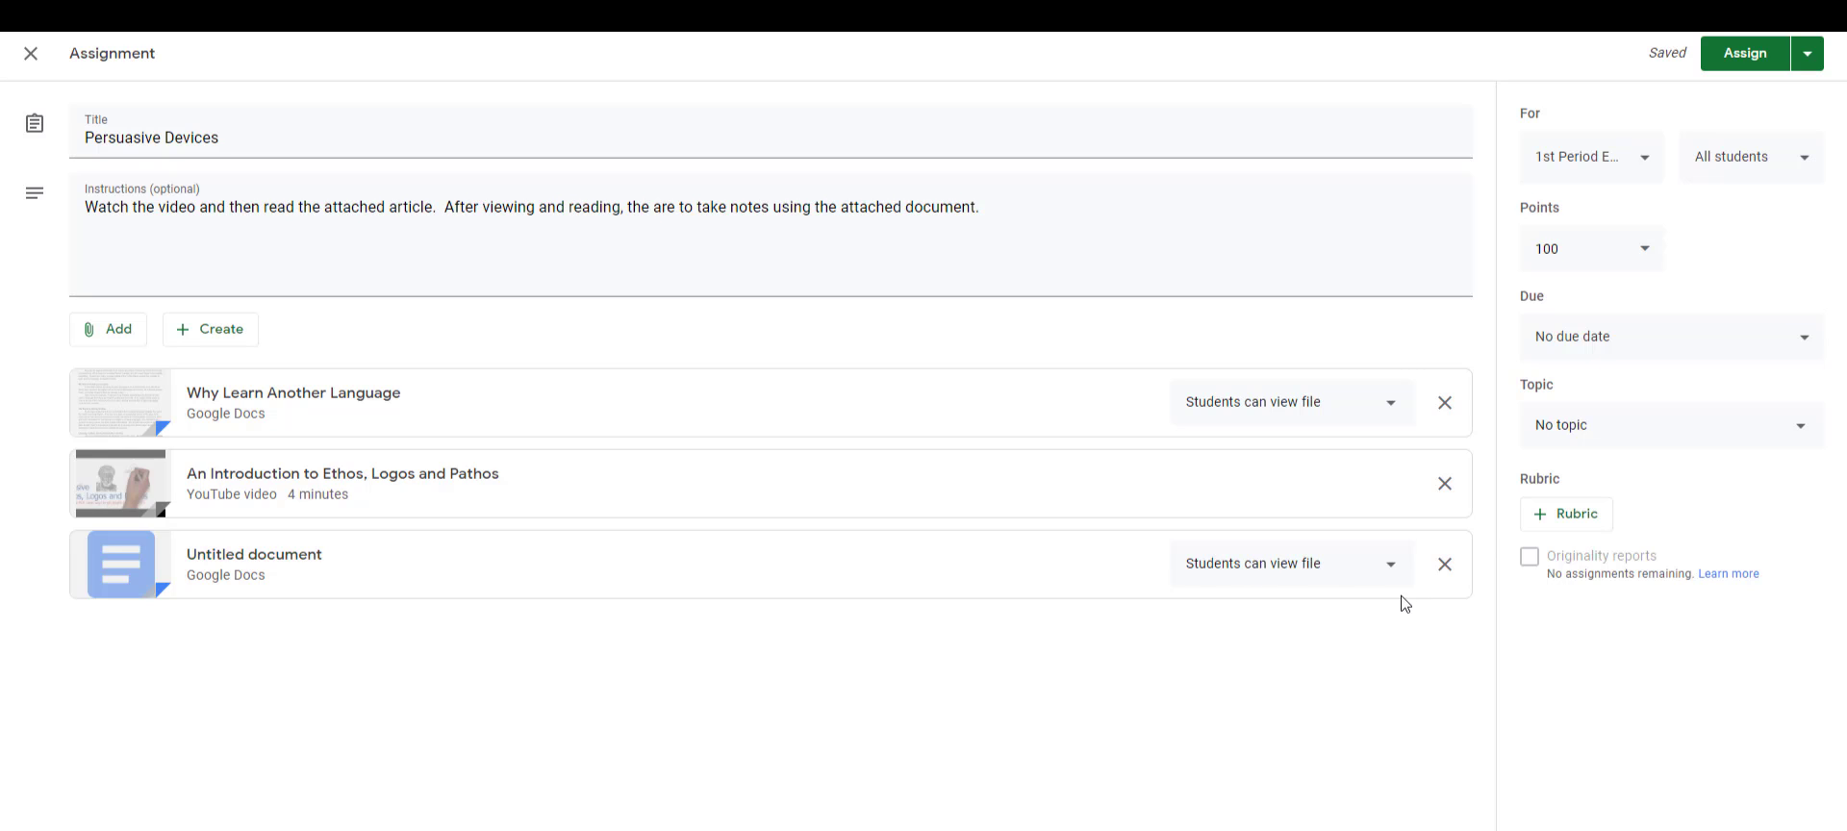
pyautogui.click(1391, 568)
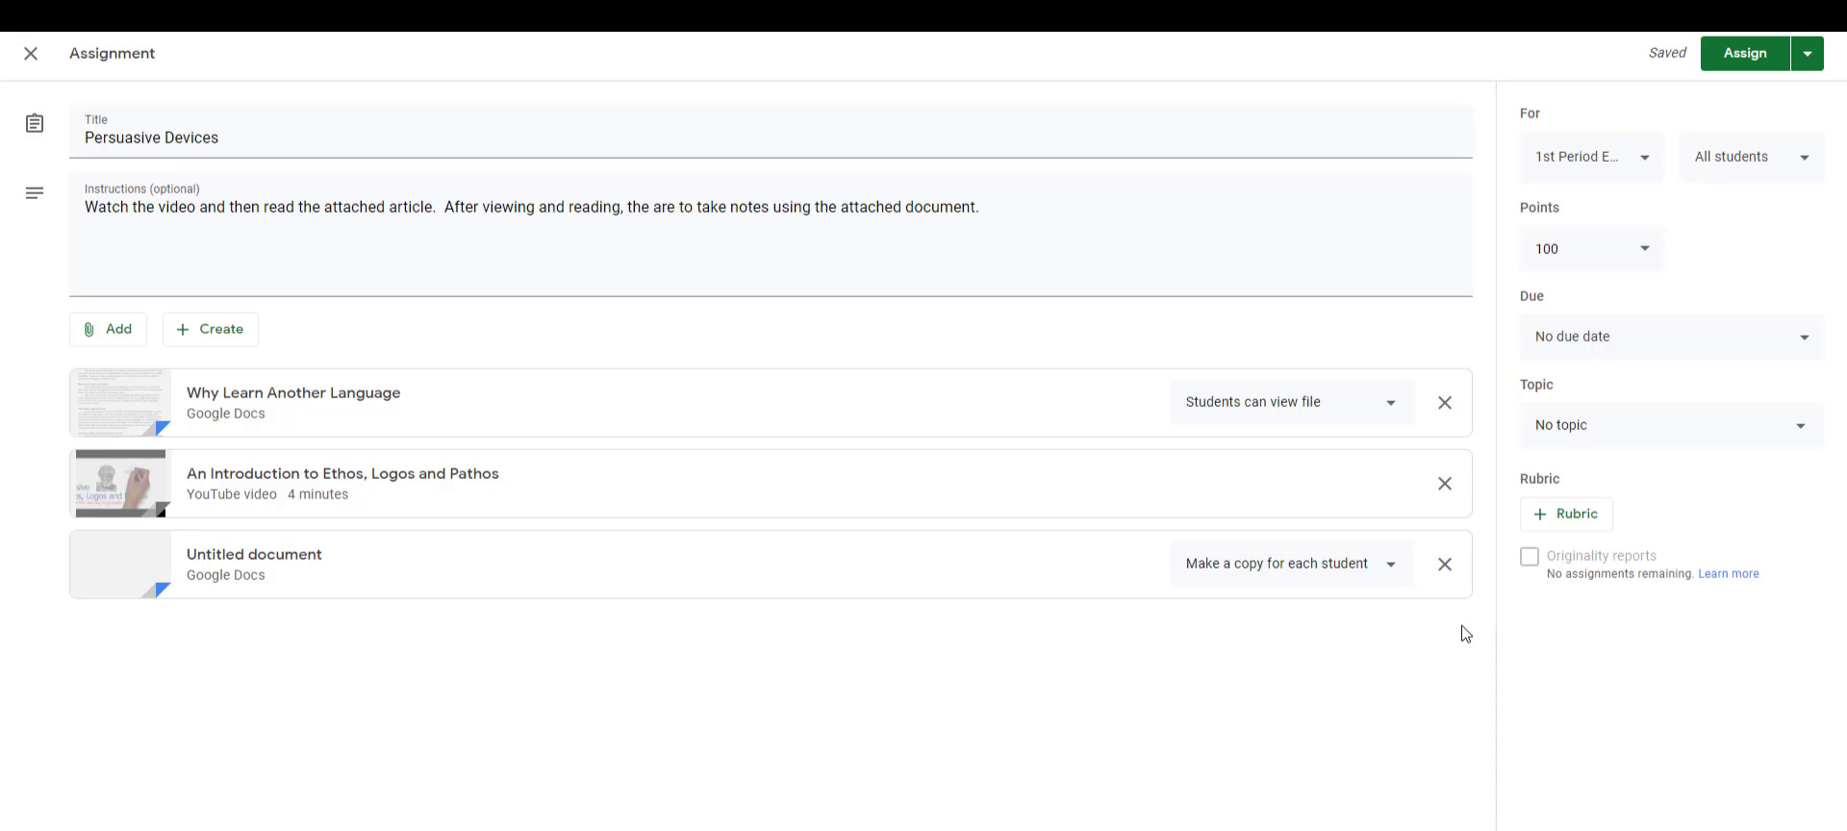
# Extend the assignment to three additional classes, the fifth, seventh and eighth in the class list.
pyautogui.click(1645, 169)
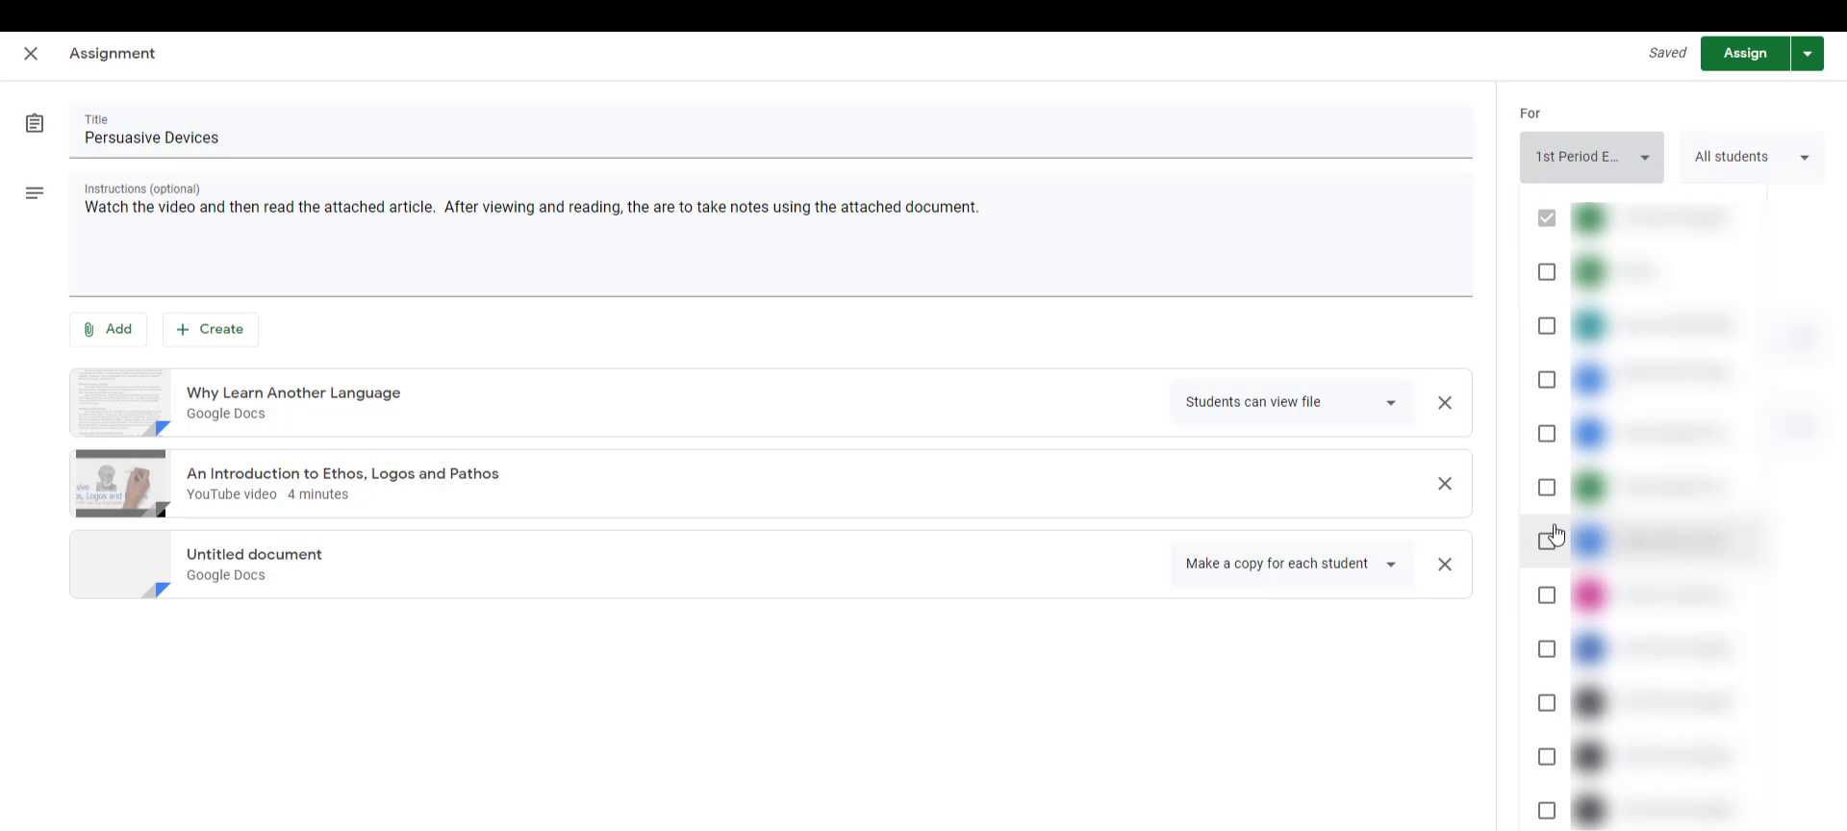
pyautogui.click(1547, 435)
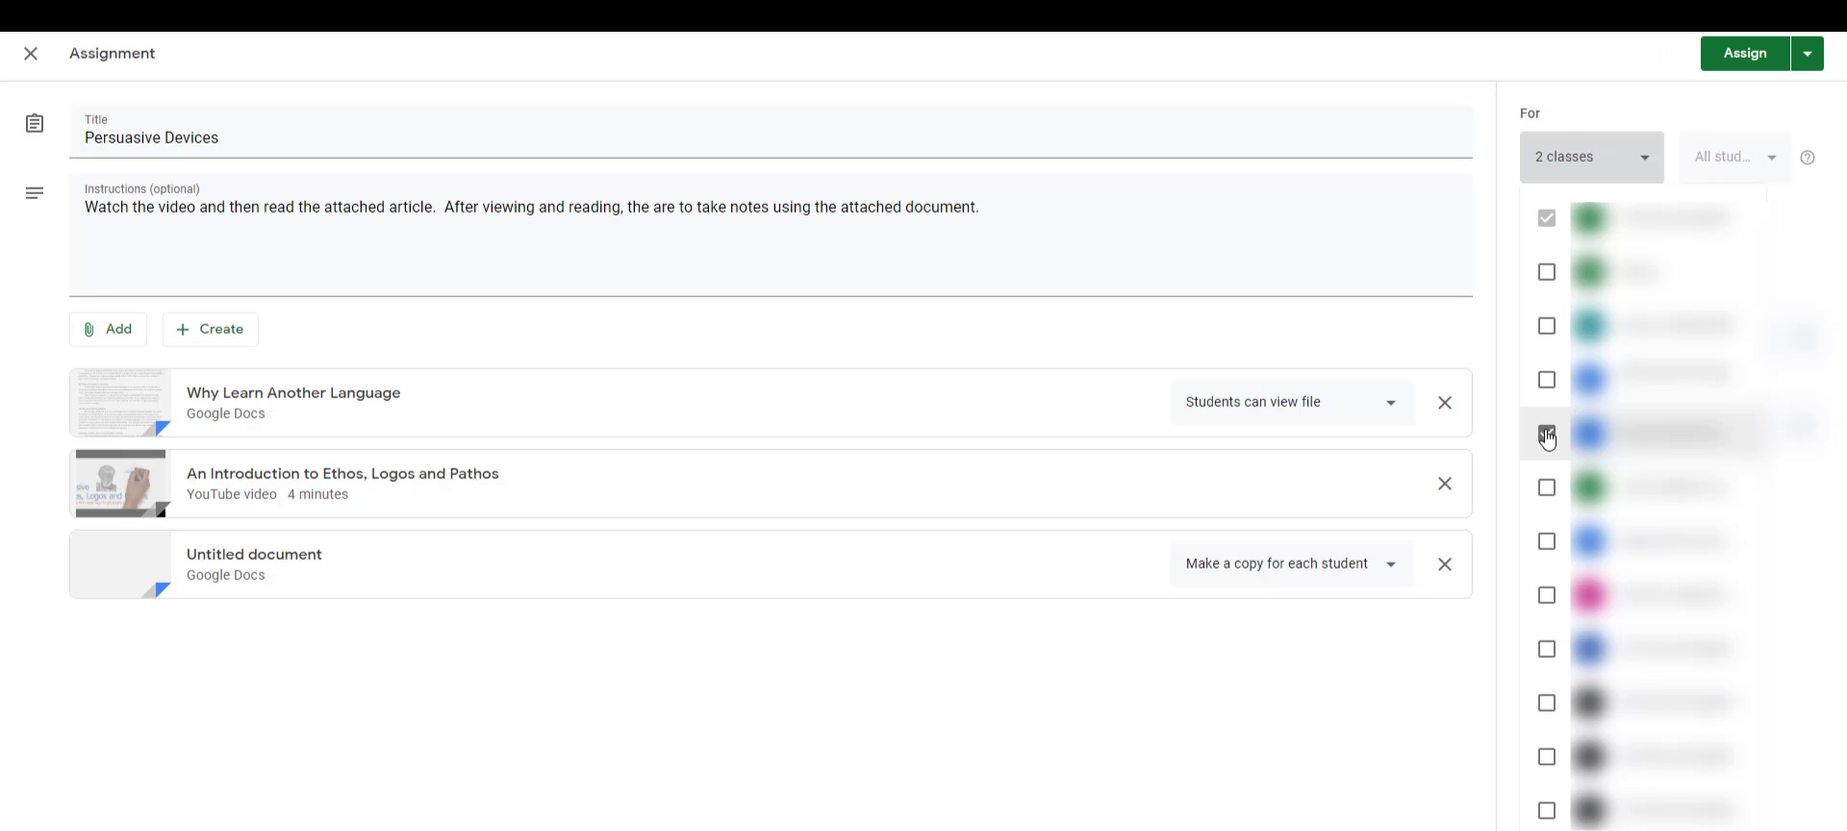
pyautogui.click(1548, 542)
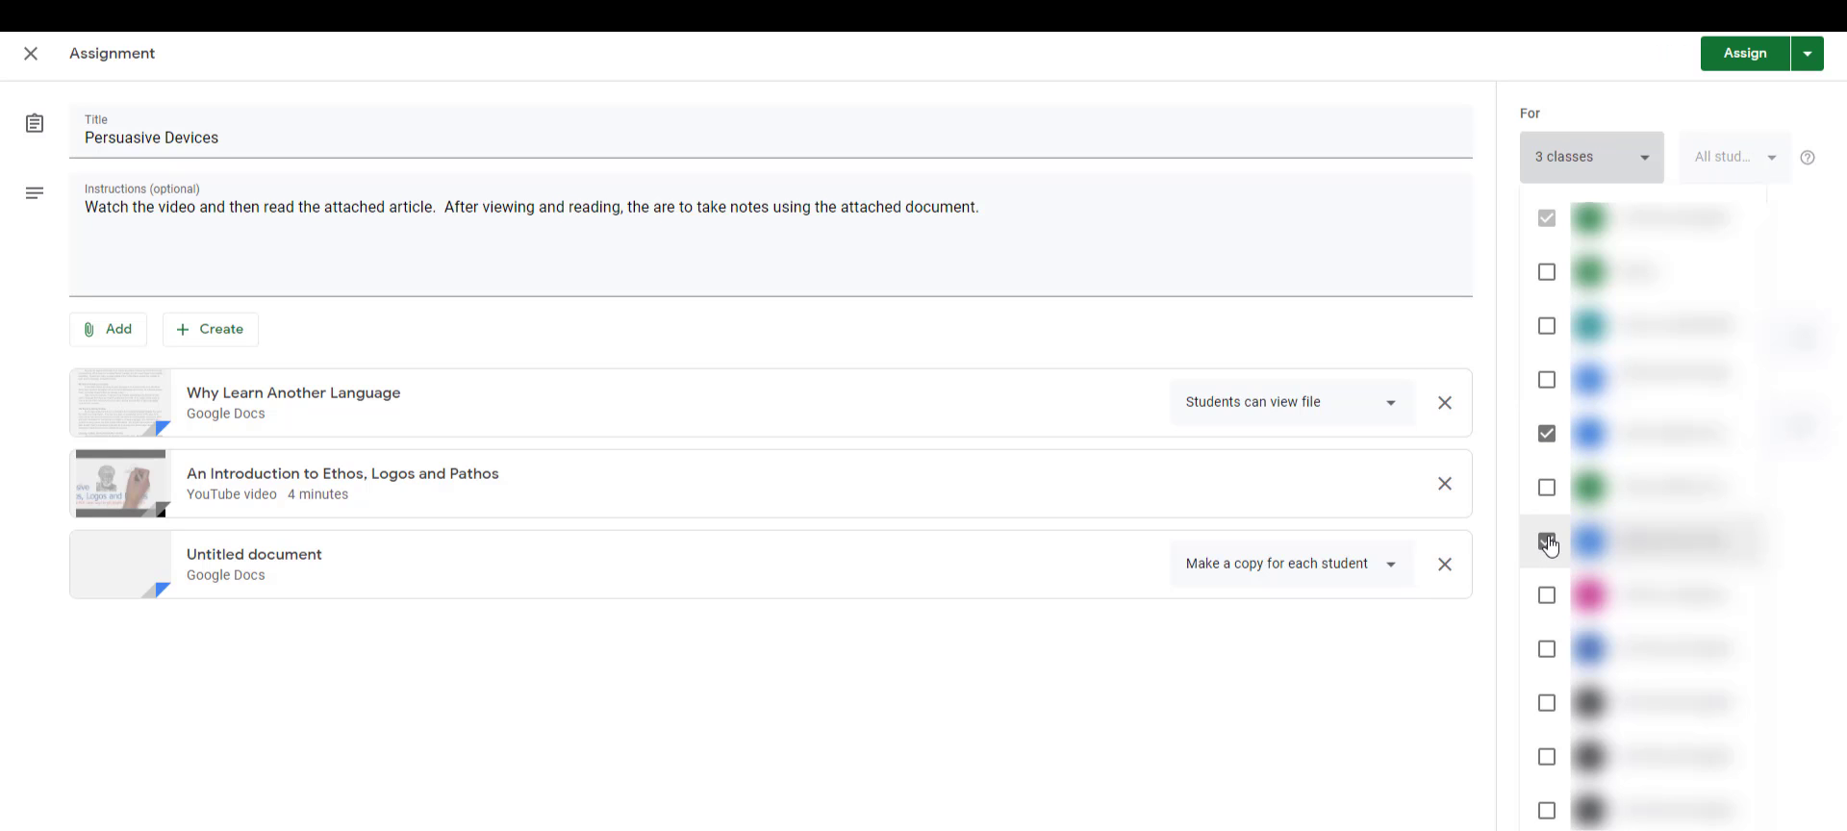
pyautogui.click(1549, 596)
pyautogui.click(962, 660)
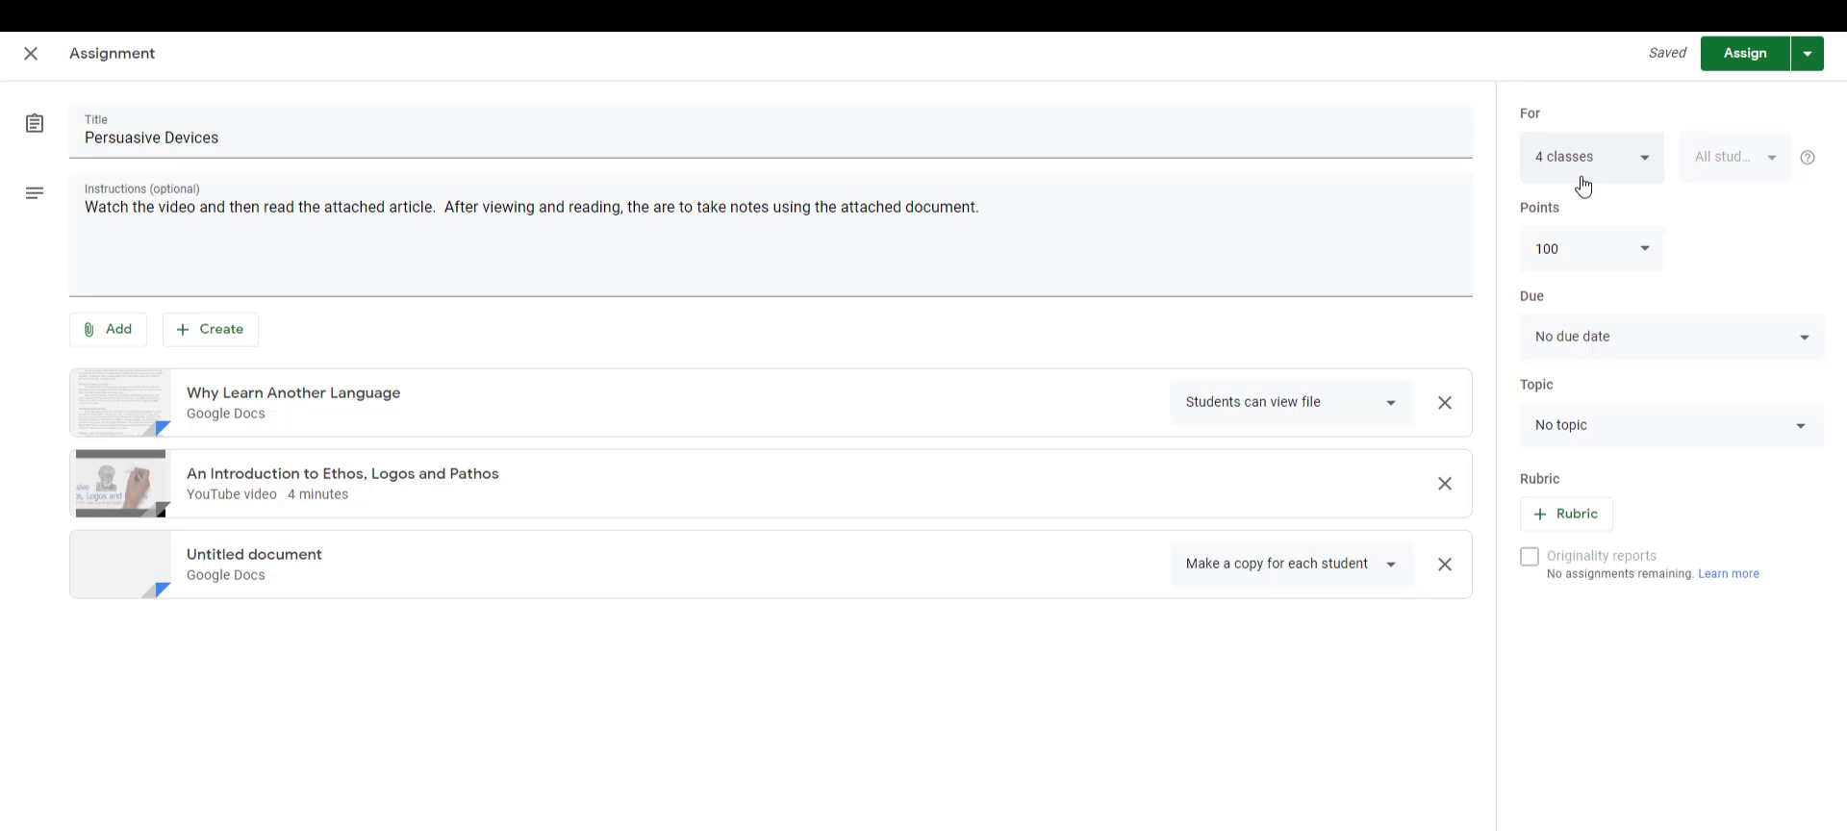
# Deselect the three additional classes so that the assignment goes only to 1st Period English.
pyautogui.click(1637, 171)
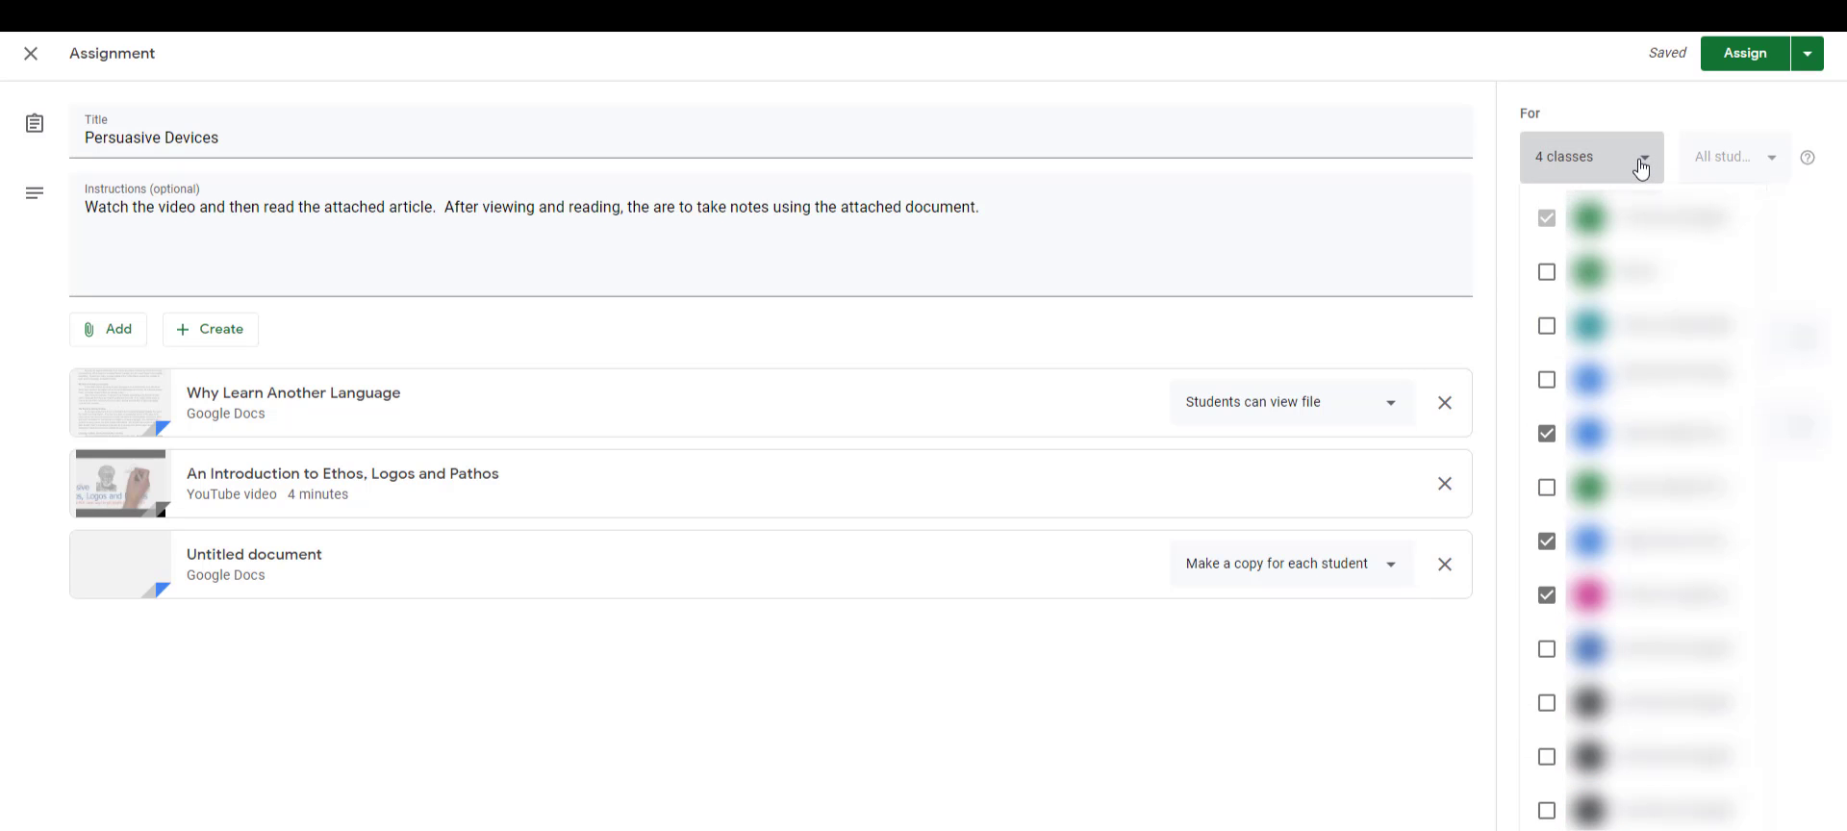
pyautogui.click(1547, 434)
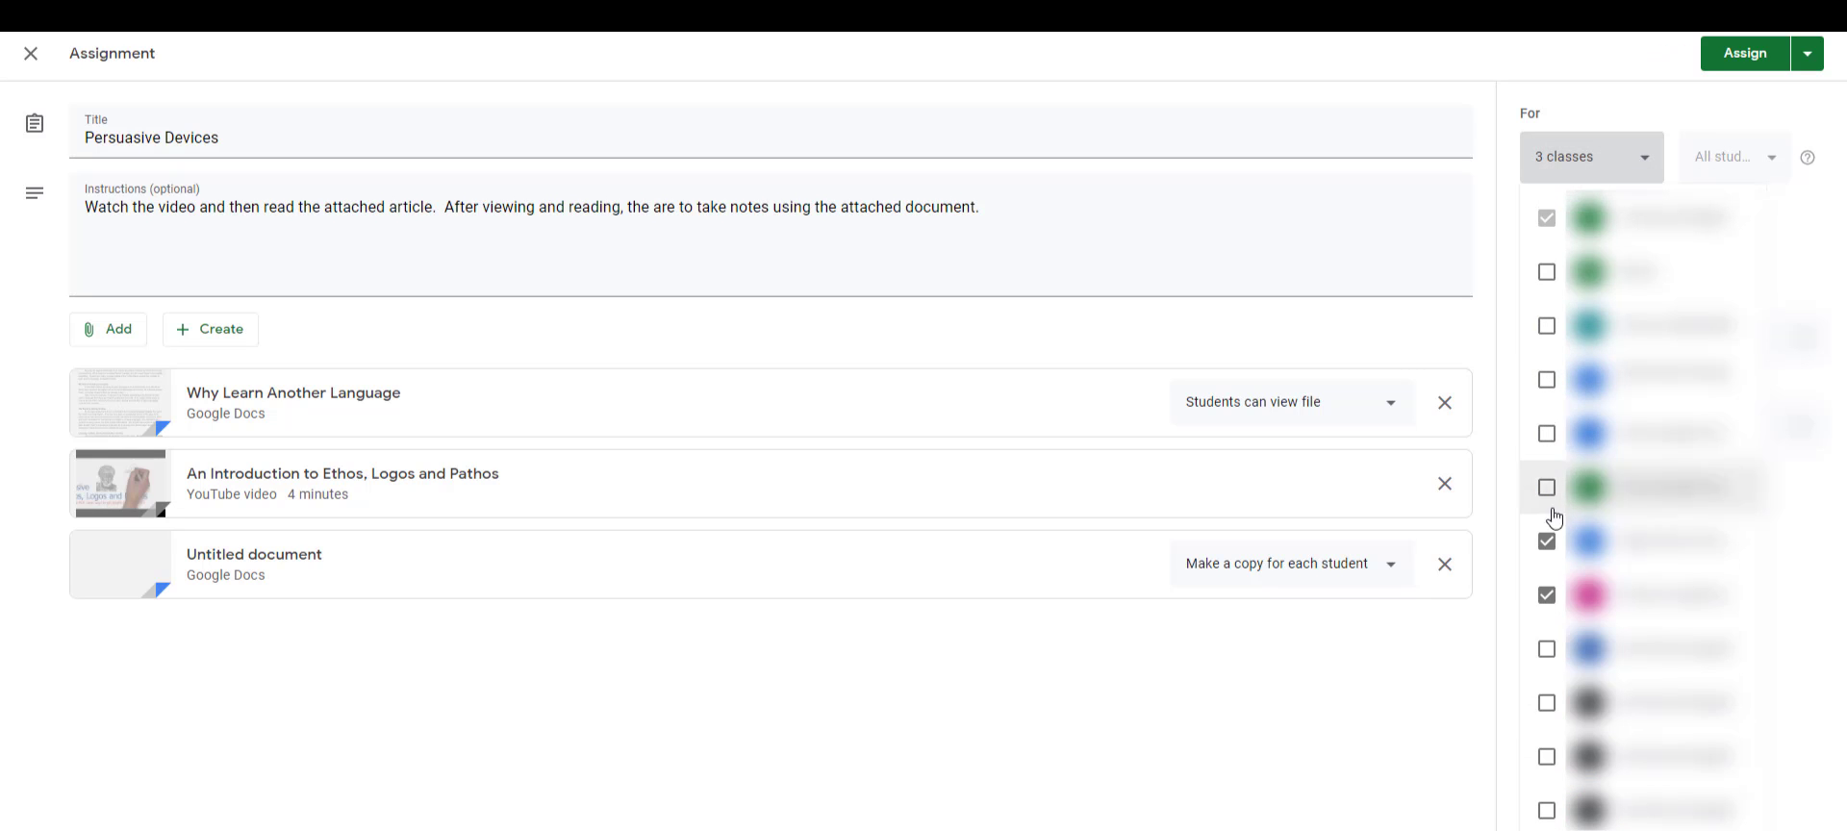
pyautogui.click(1547, 543)
pyautogui.click(1547, 595)
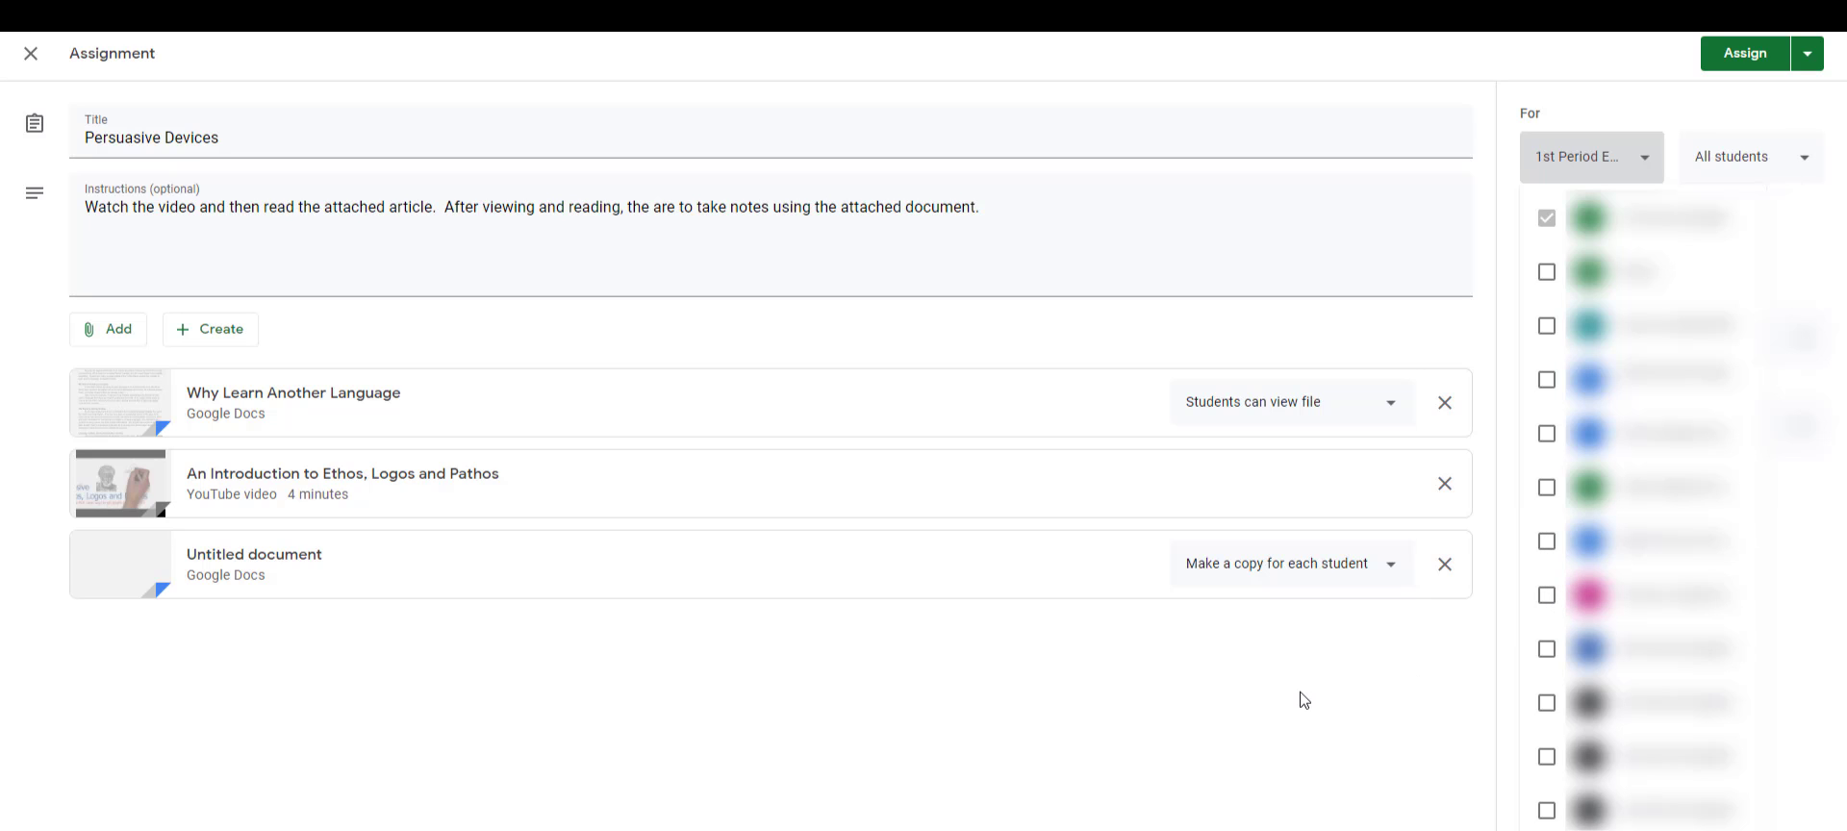
pyautogui.click(1304, 700)
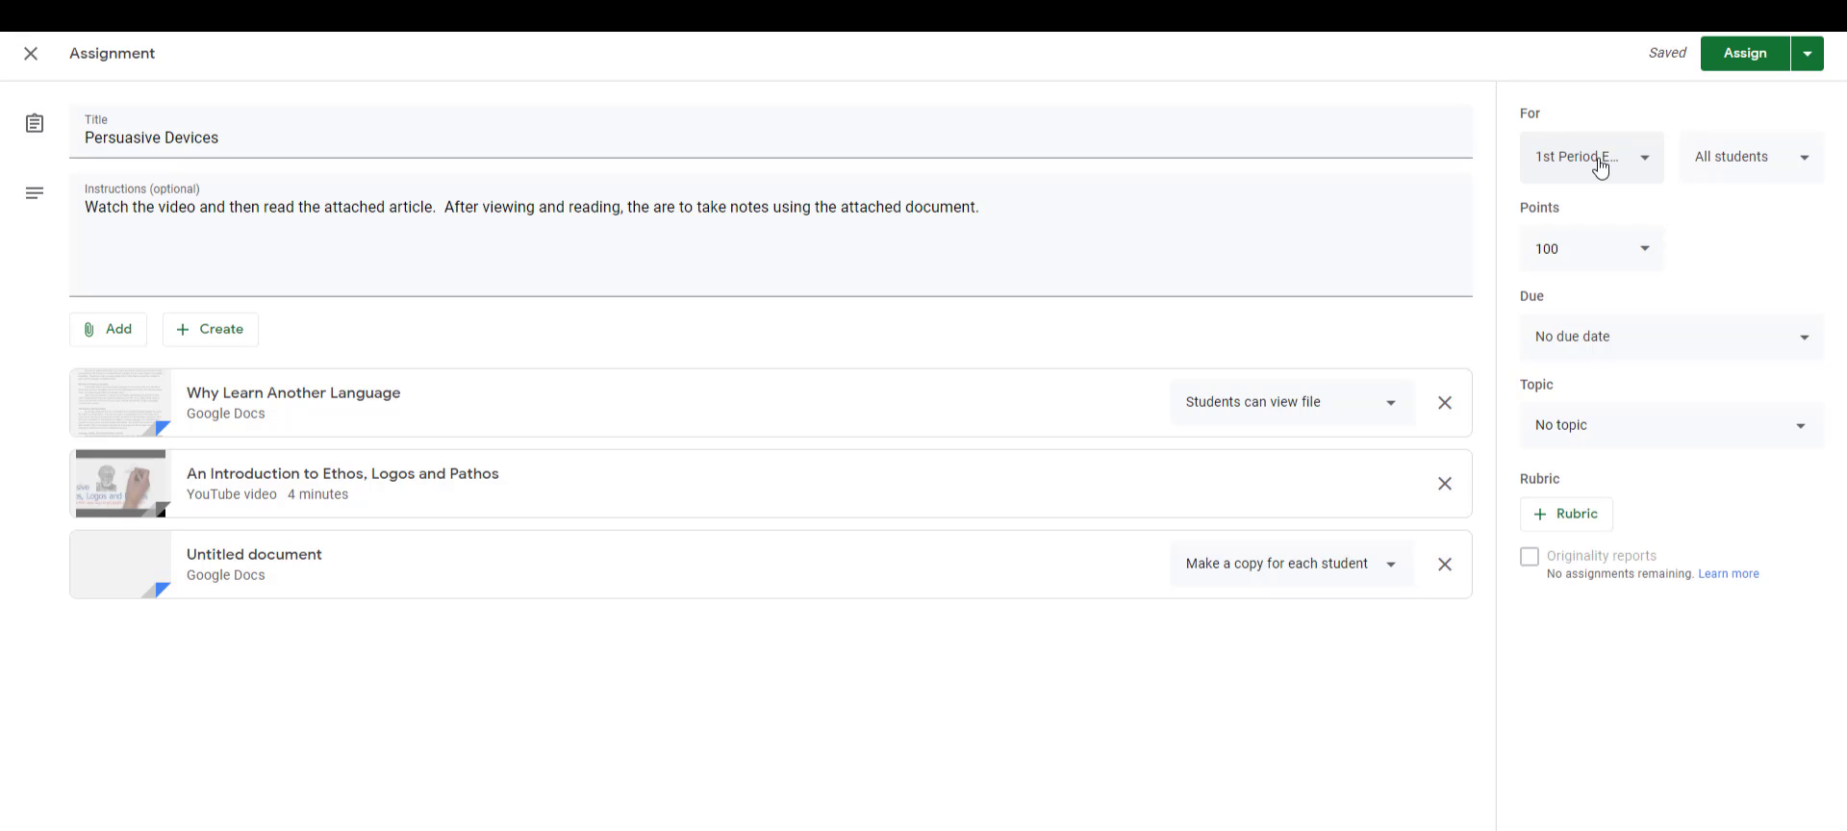
# Limit the assignment's recipients to three individual students, the third, sixth and seventh in the student list.
pyautogui.click(1804, 165)
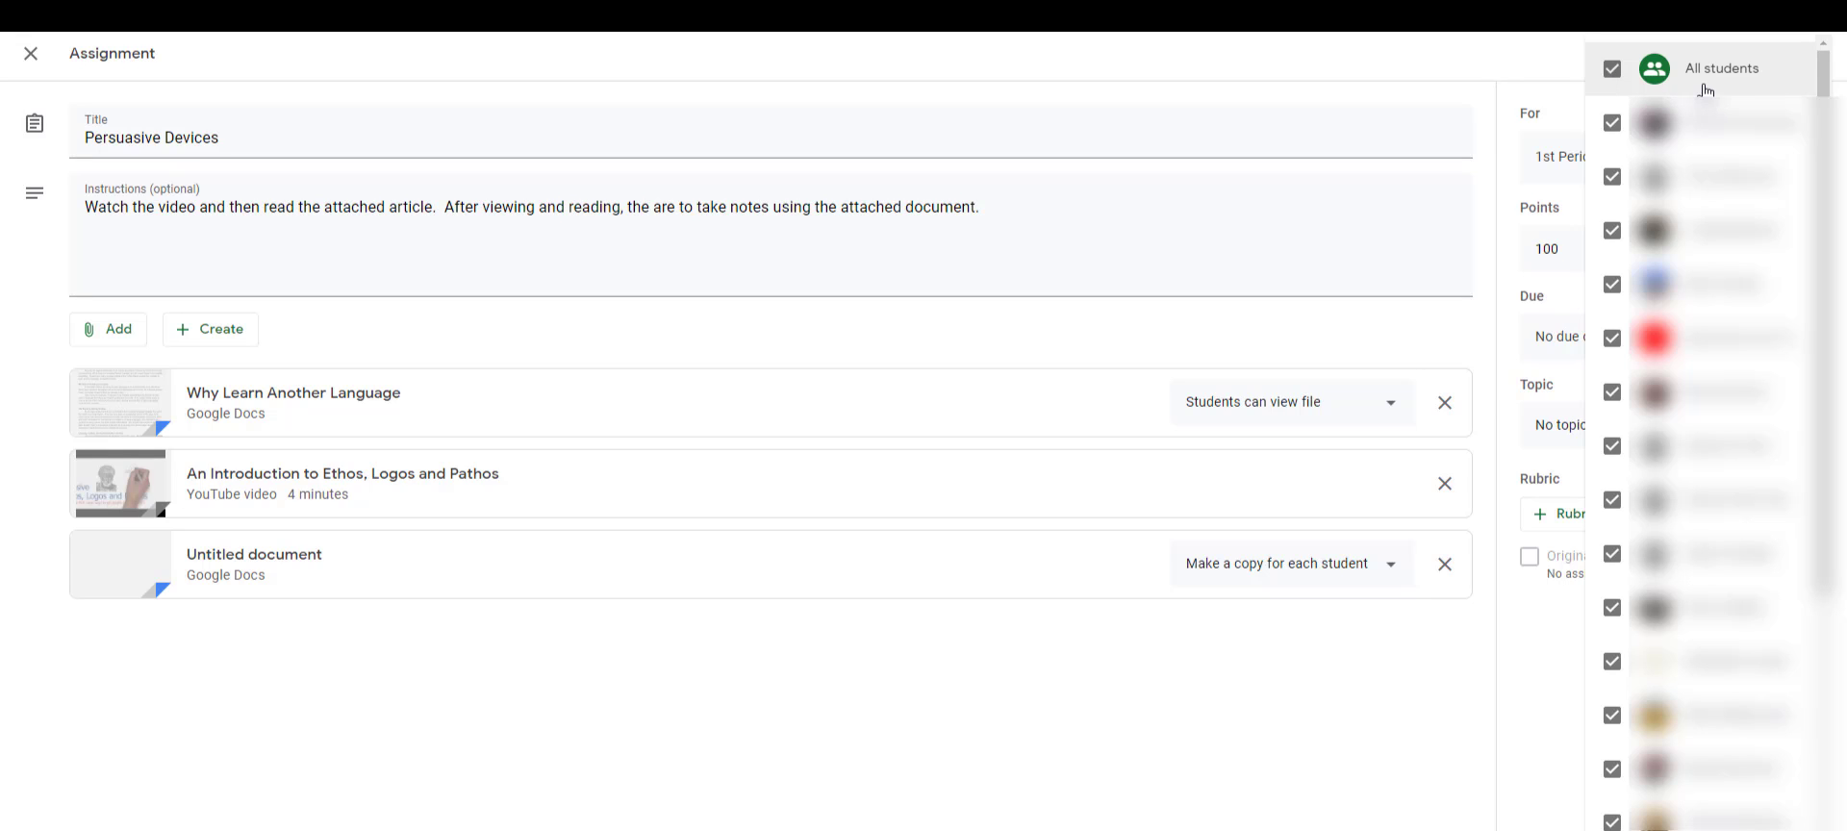
pyautogui.click(1612, 70)
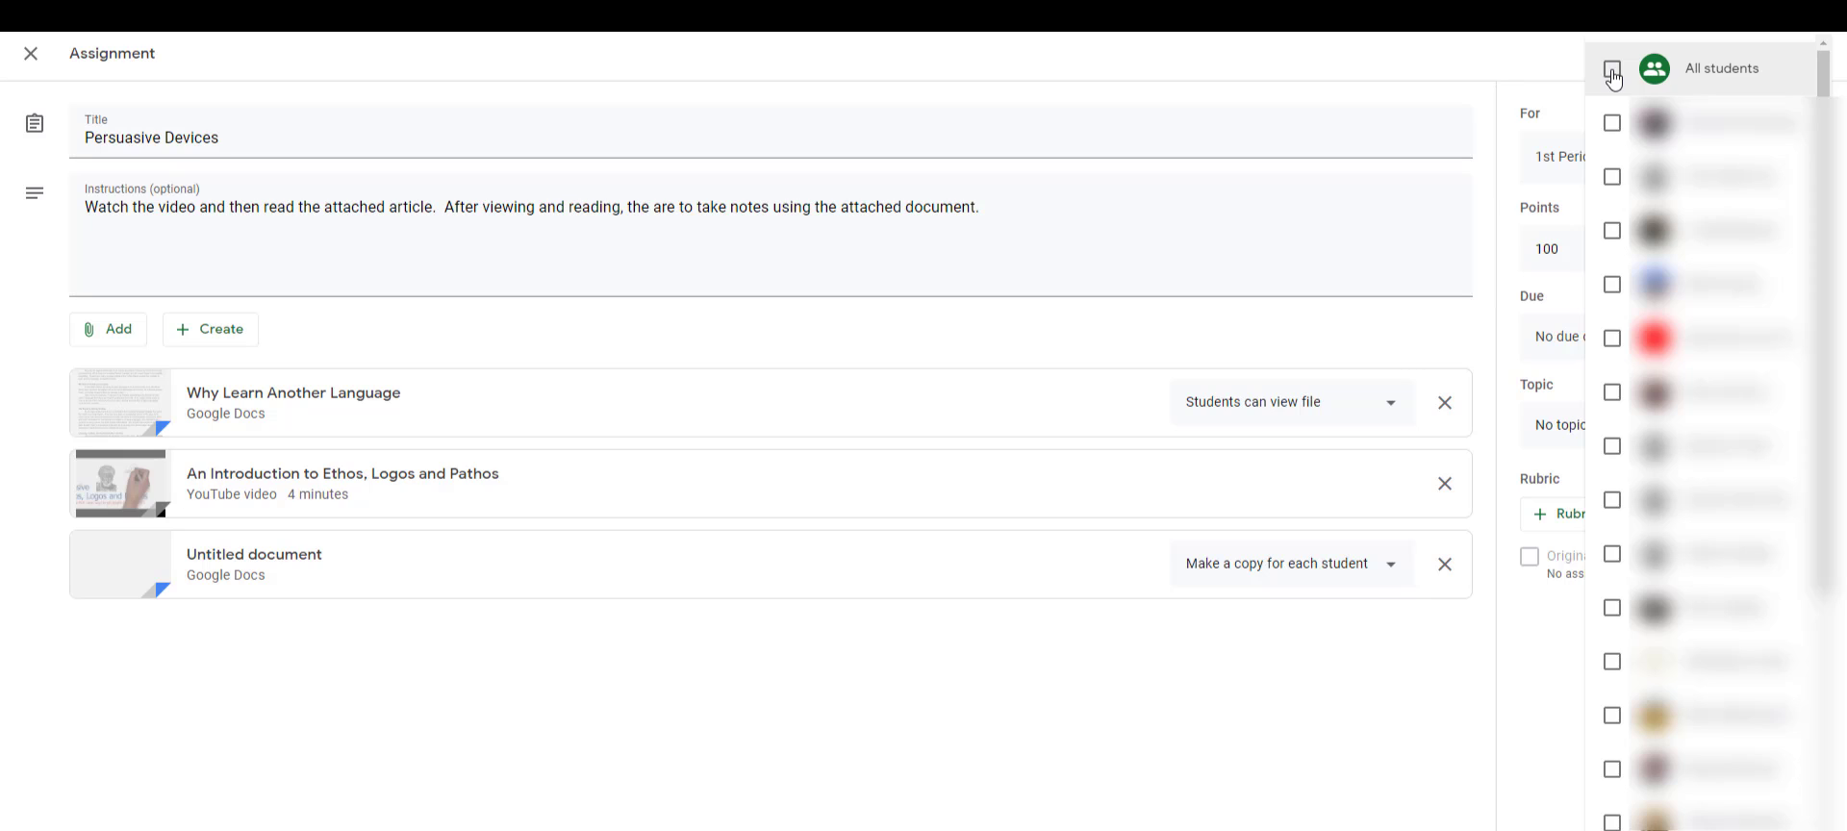
pyautogui.click(1613, 234)
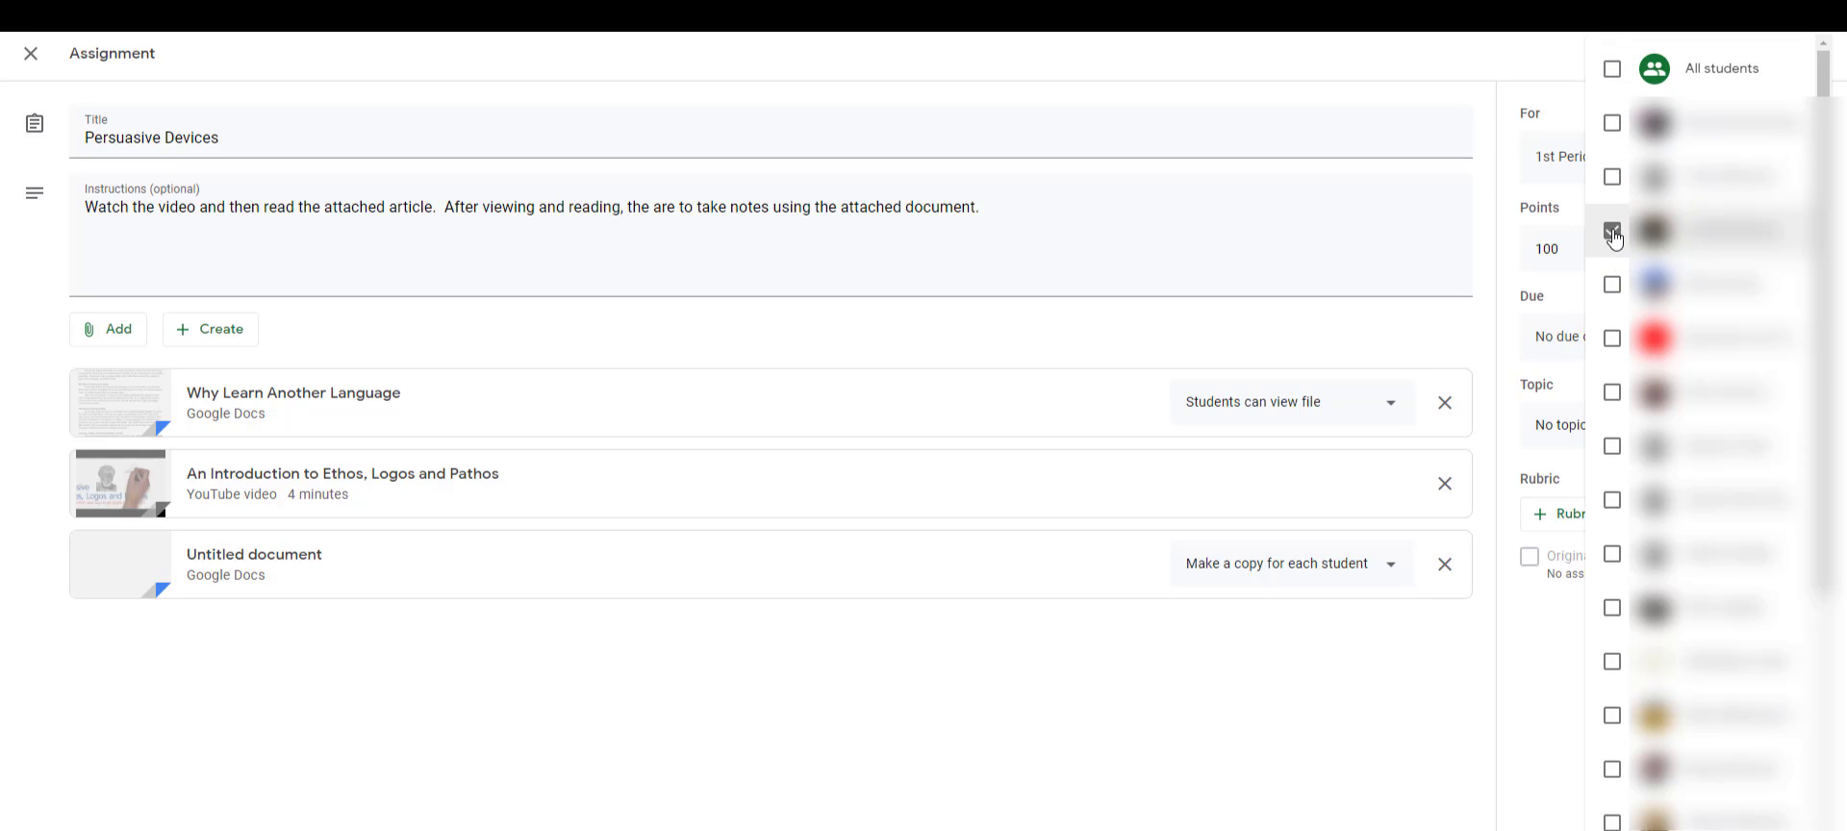
pyautogui.click(1614, 396)
pyautogui.click(1611, 448)
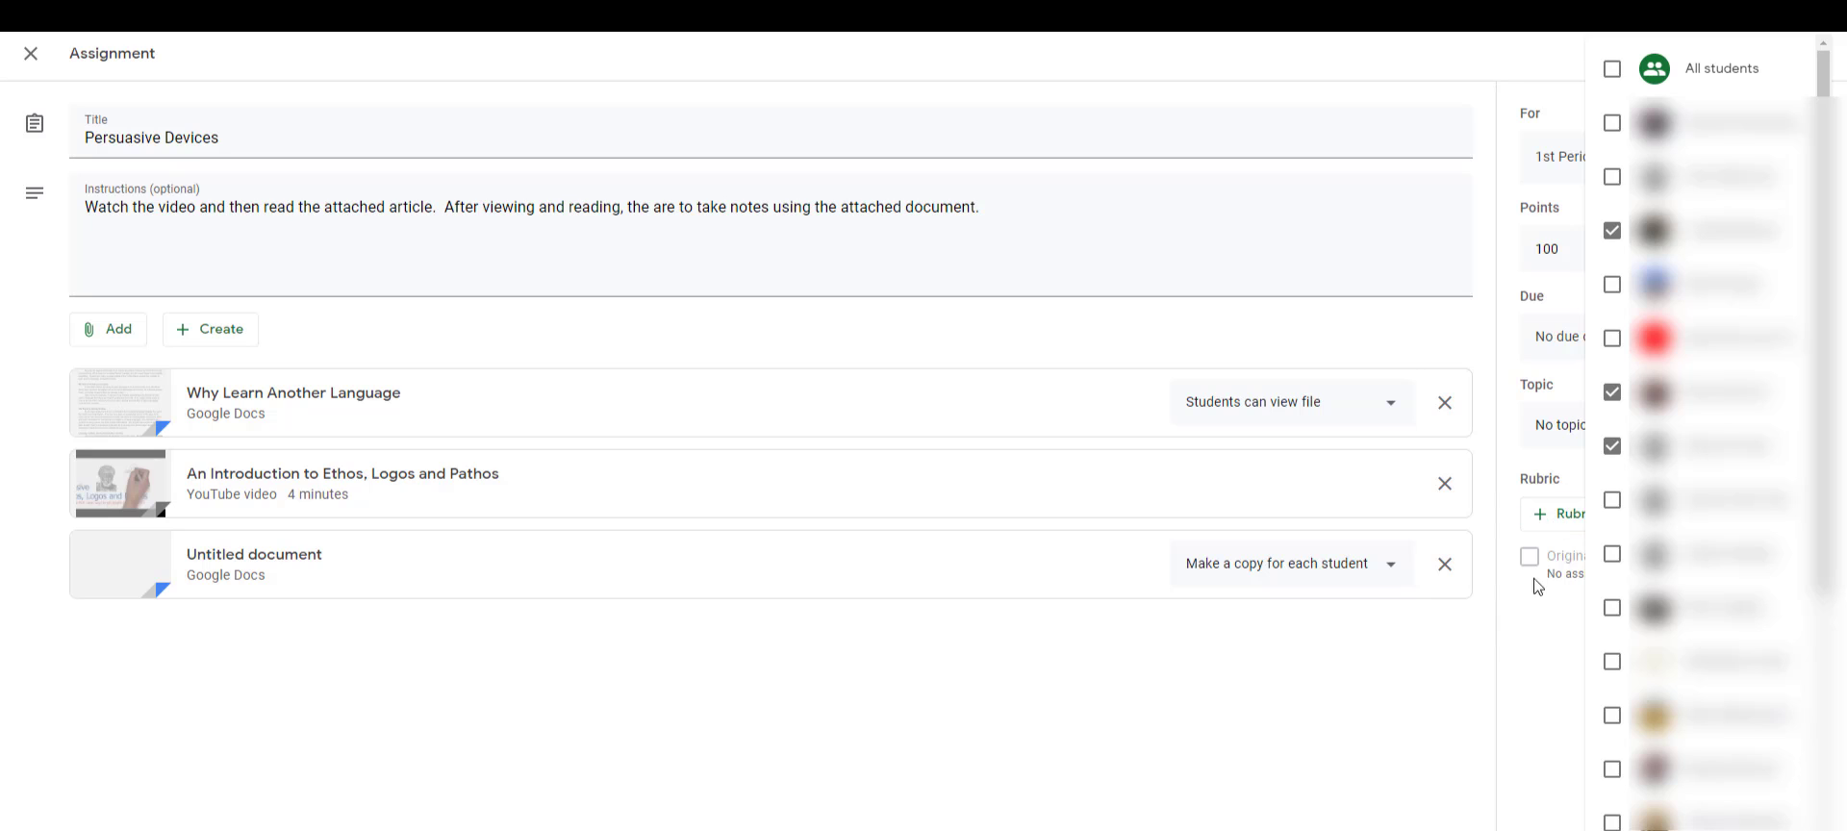
pyautogui.click(1400, 676)
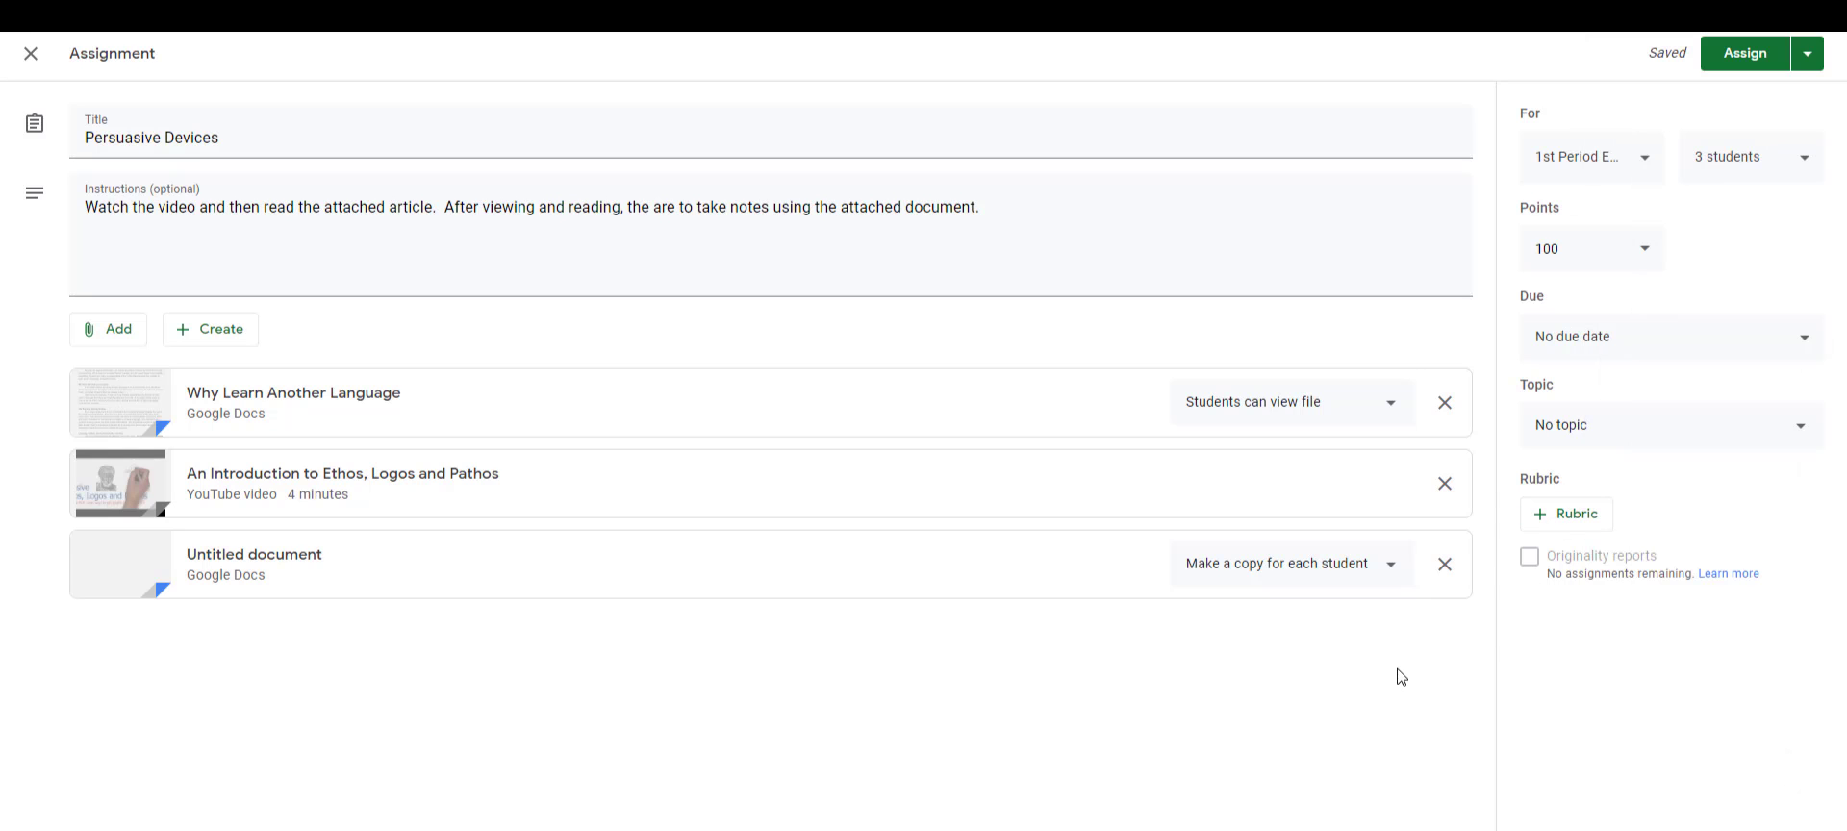
pyautogui.click(1643, 249)
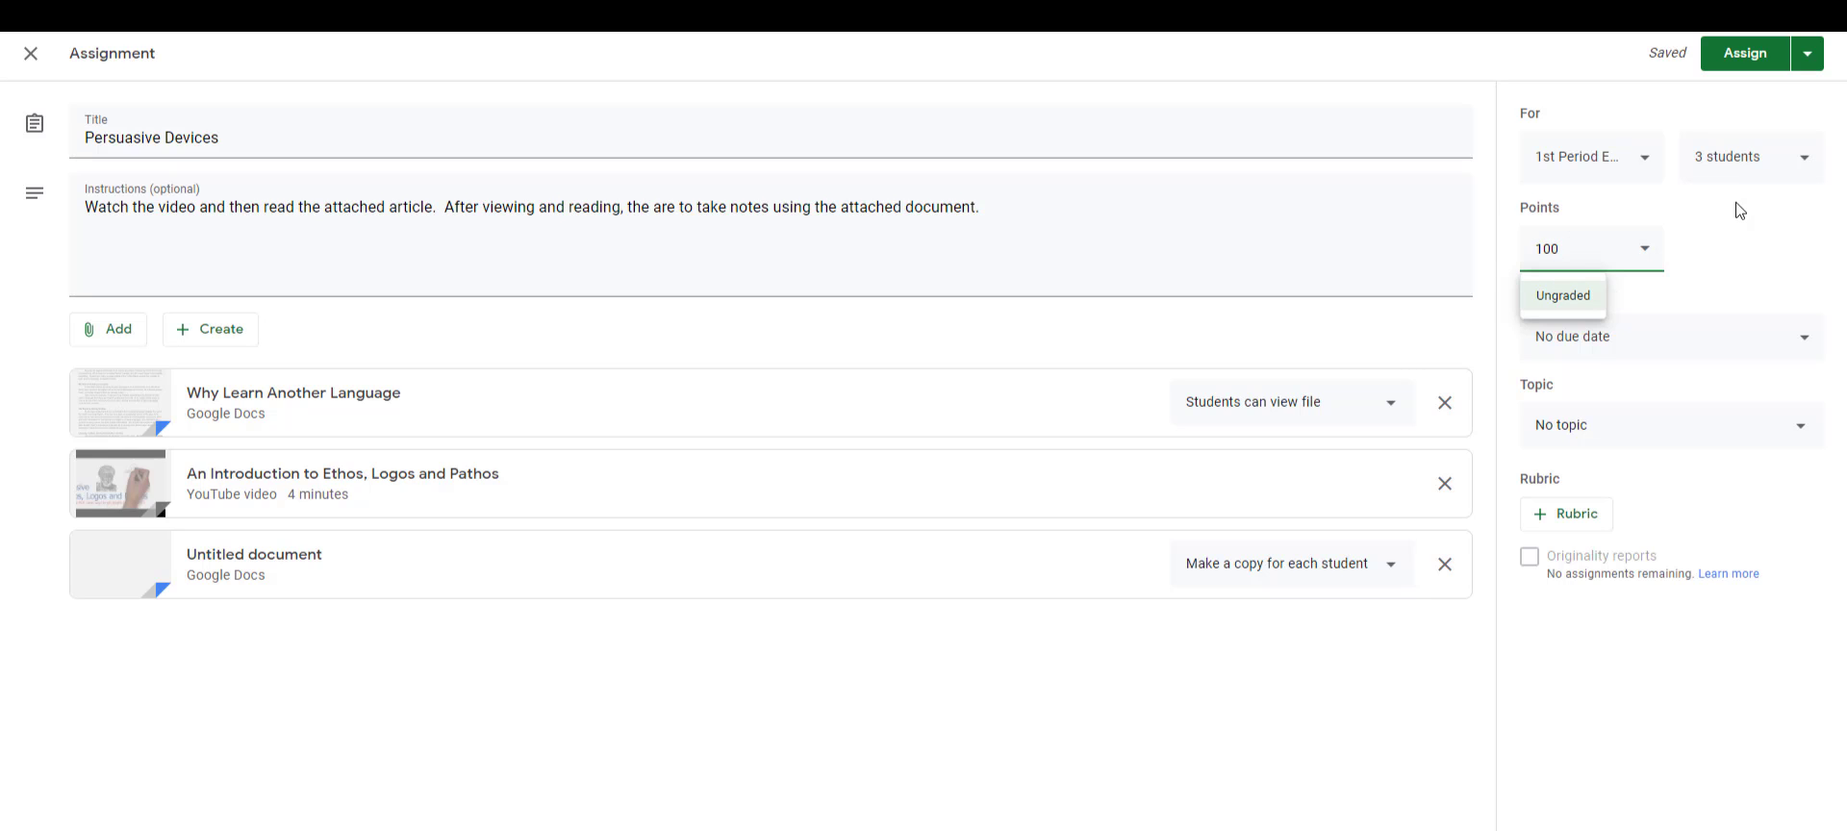
pyautogui.click(1701, 217)
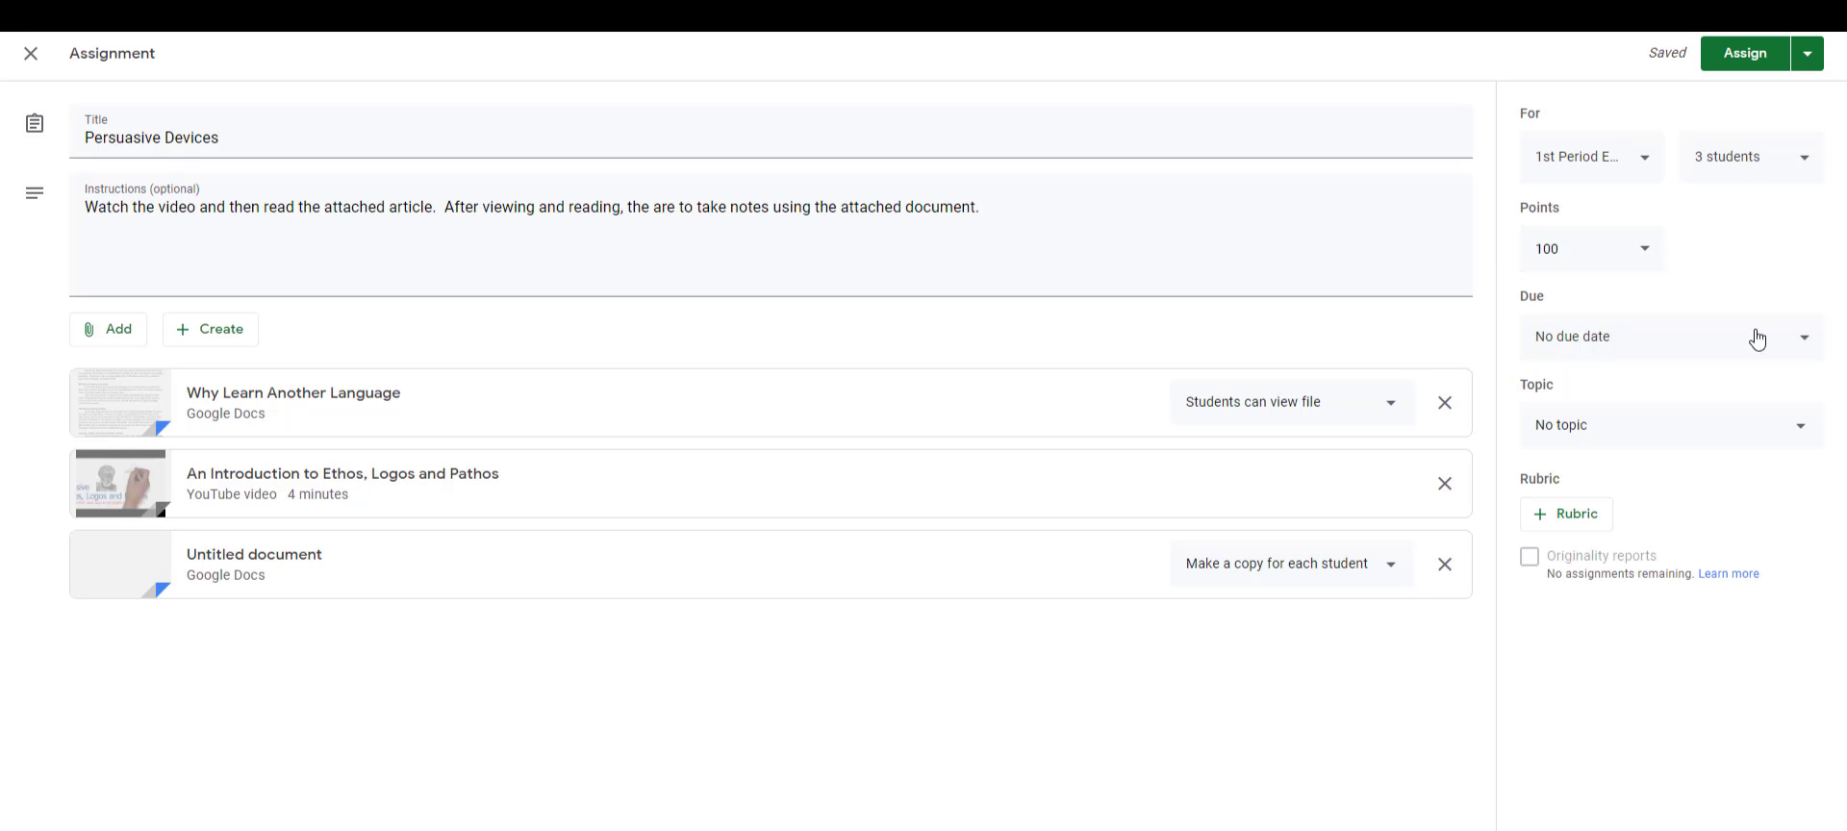
# Set the due date to Jun 15, 2020 and file the assignment under the topic "Assignment for May 12 - May 15".
pyautogui.click(1708, 341)
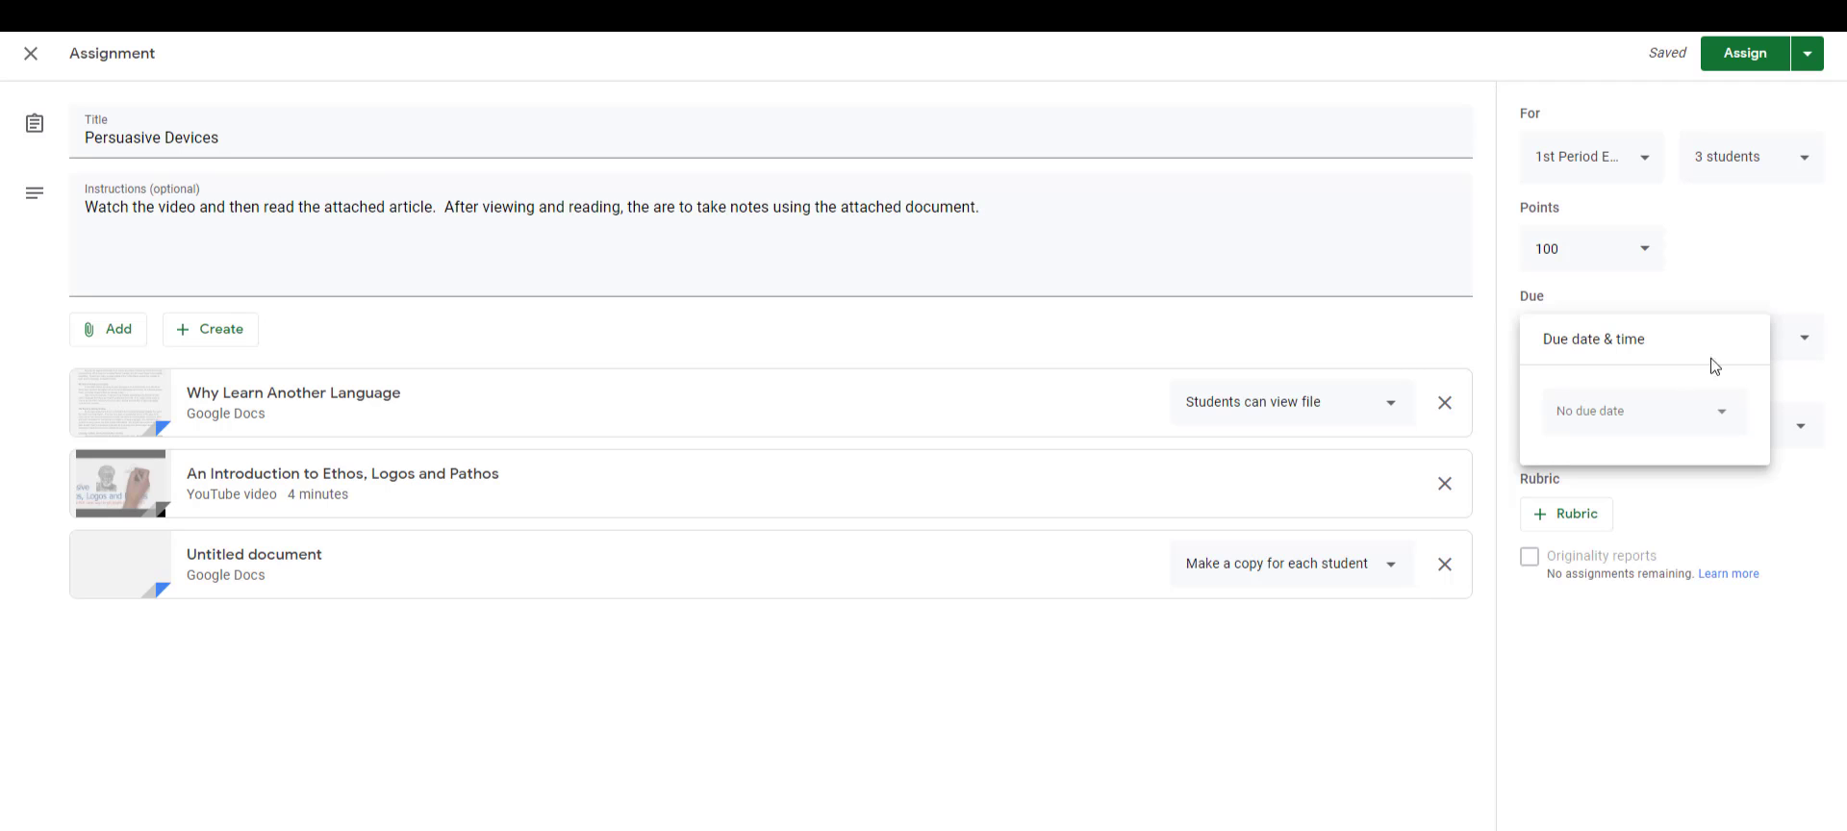
pyautogui.click(1719, 412)
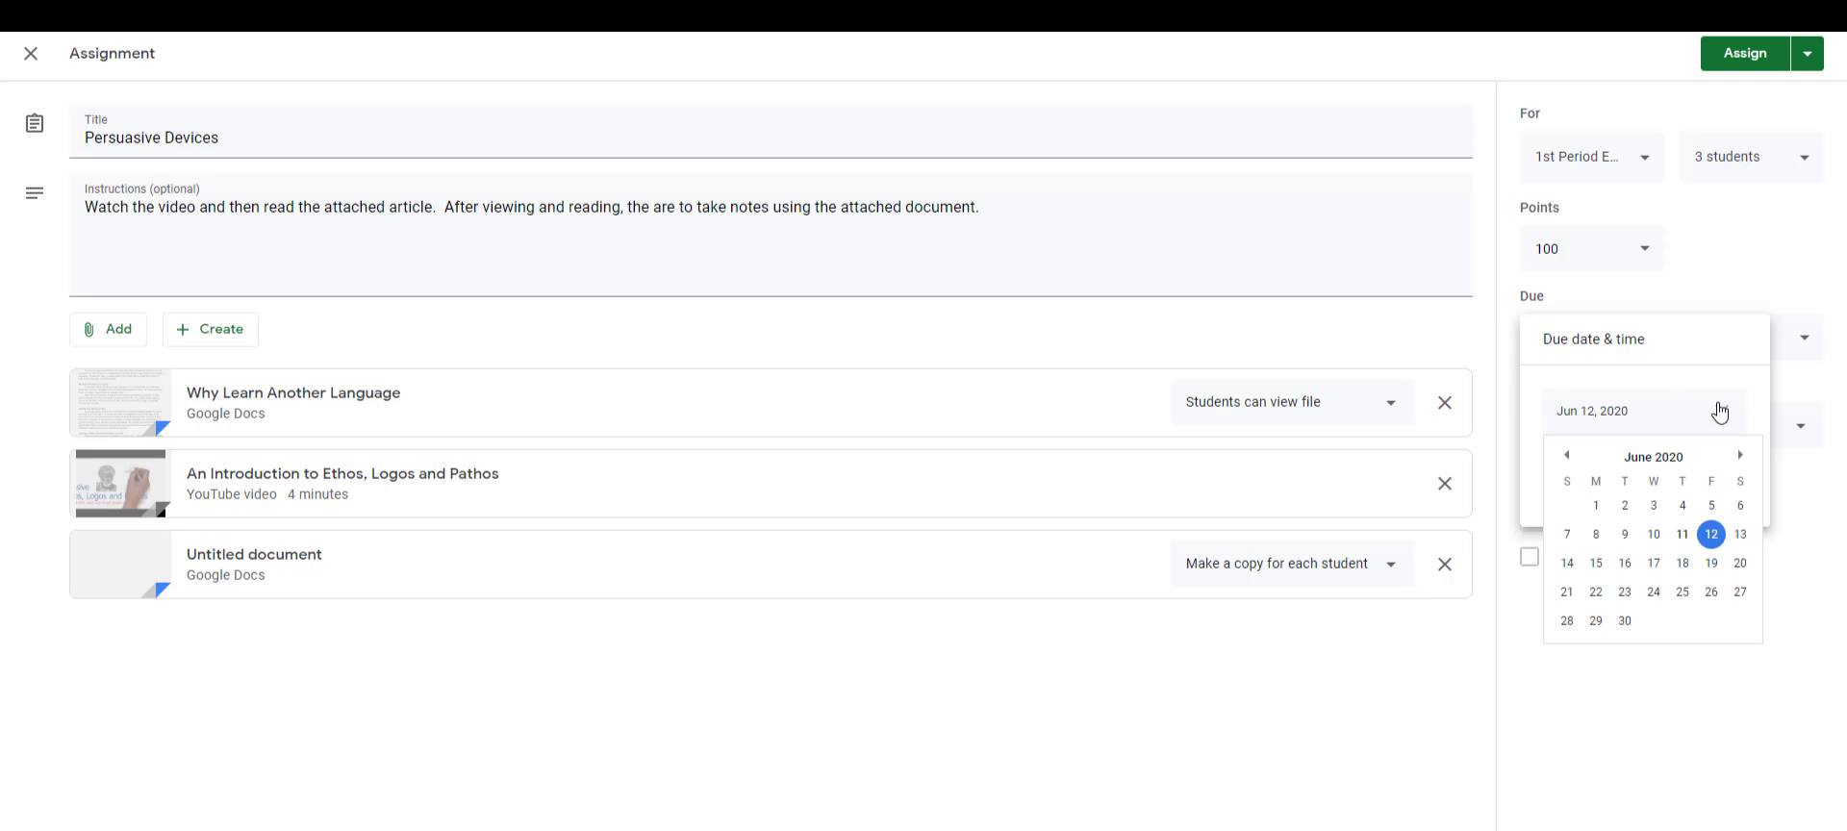
pyautogui.click(1595, 562)
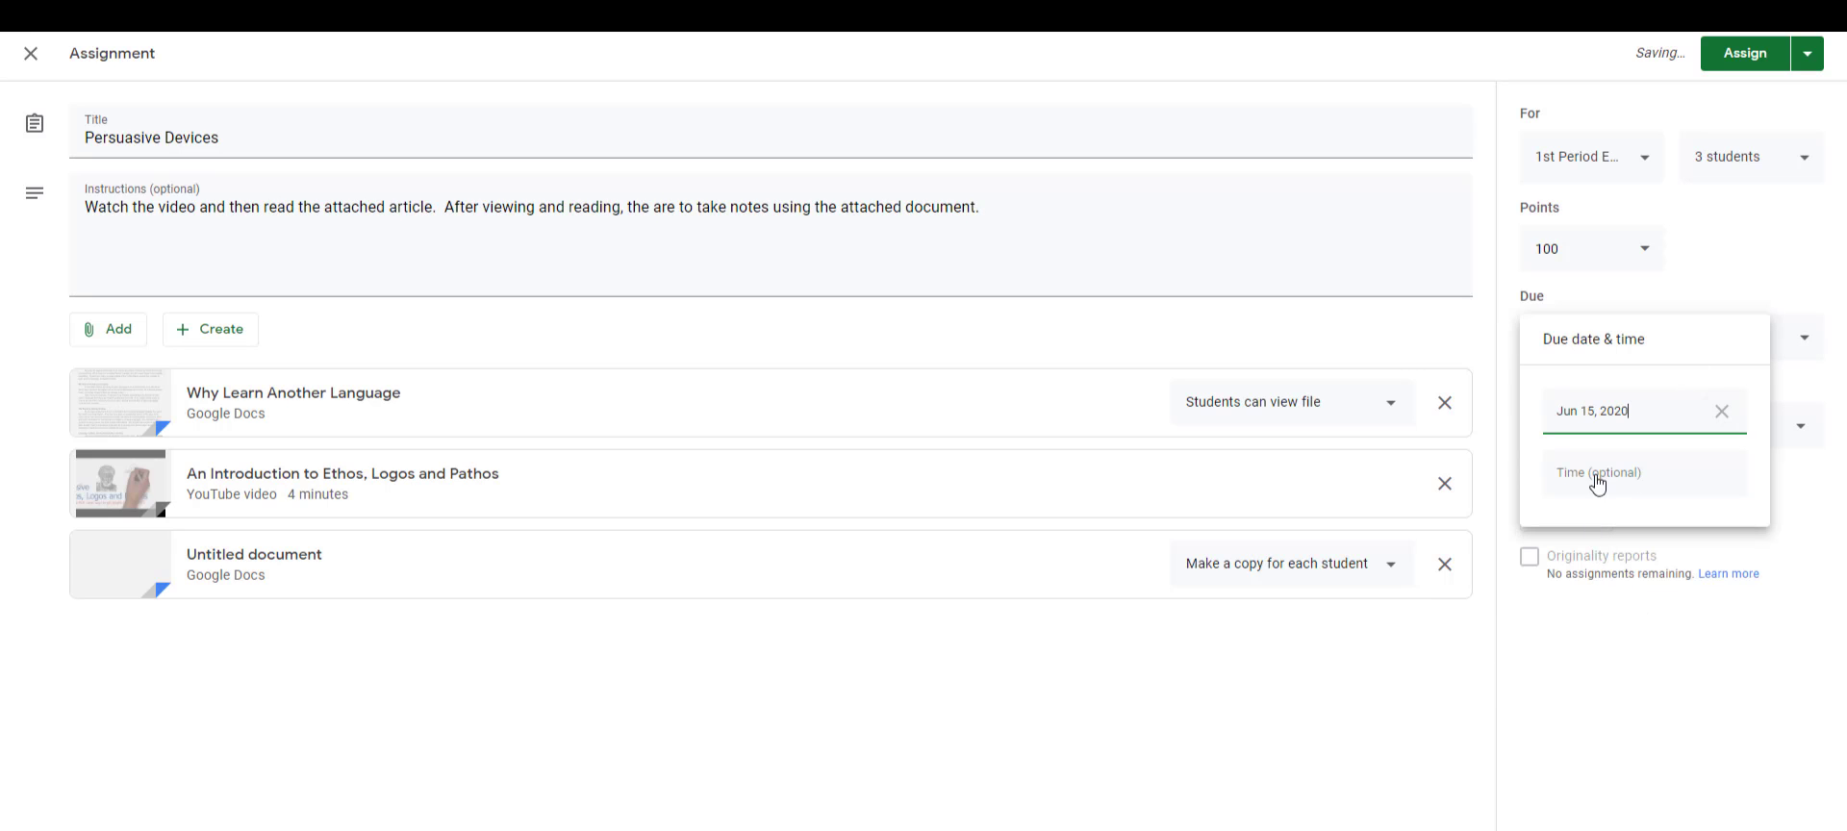
pyautogui.click(1366, 693)
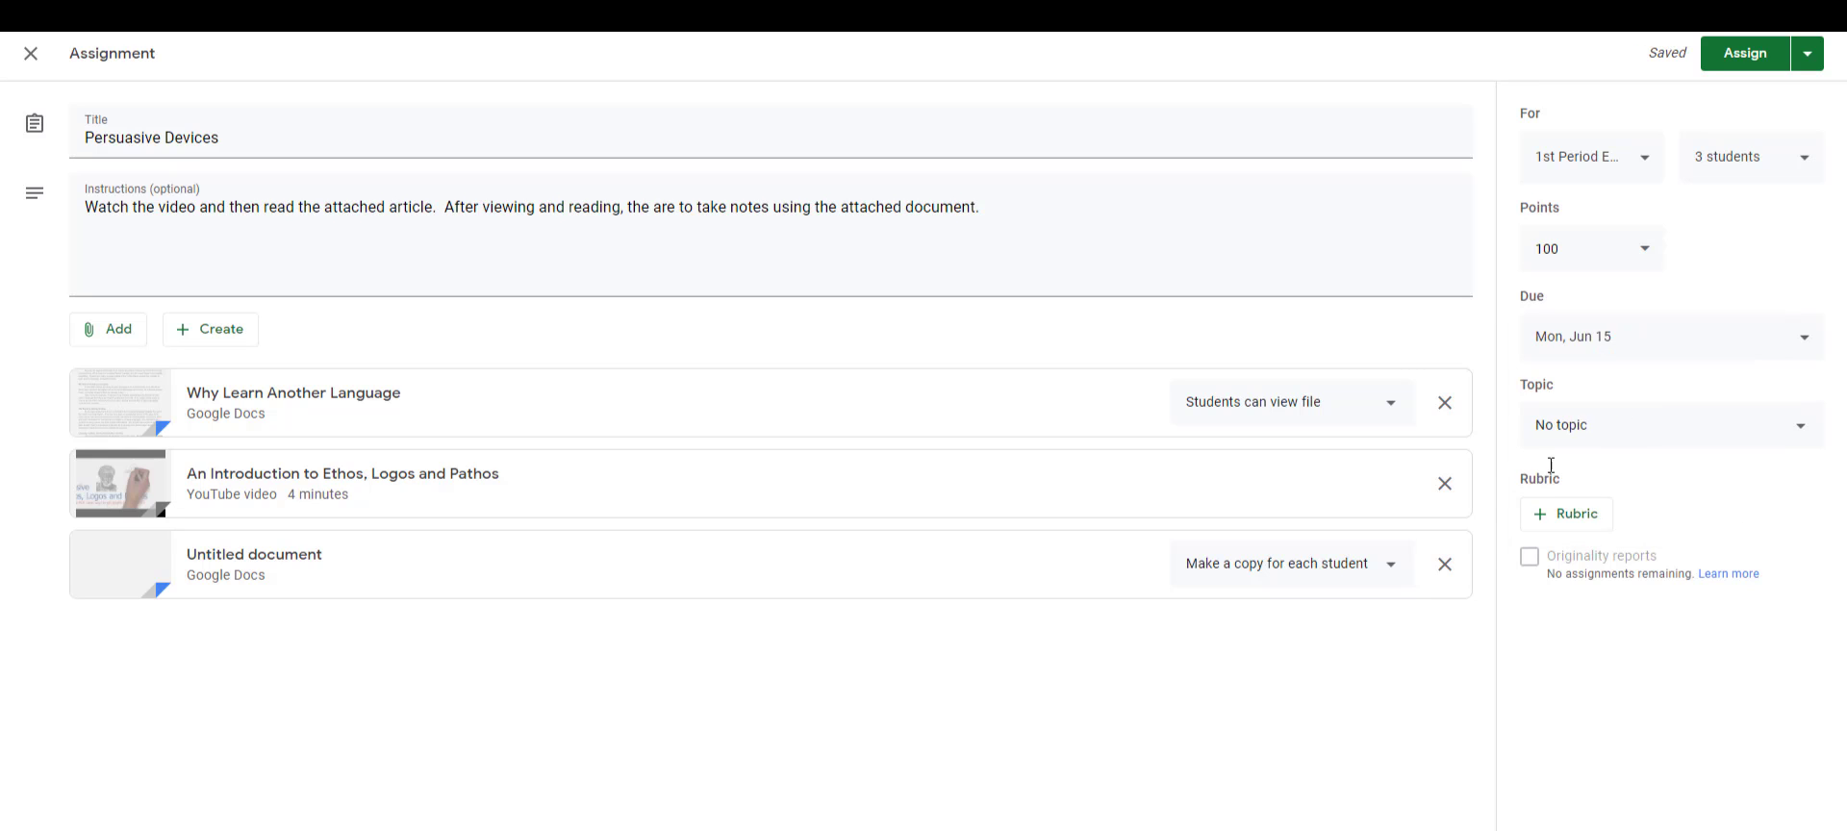
pyautogui.click(1671, 436)
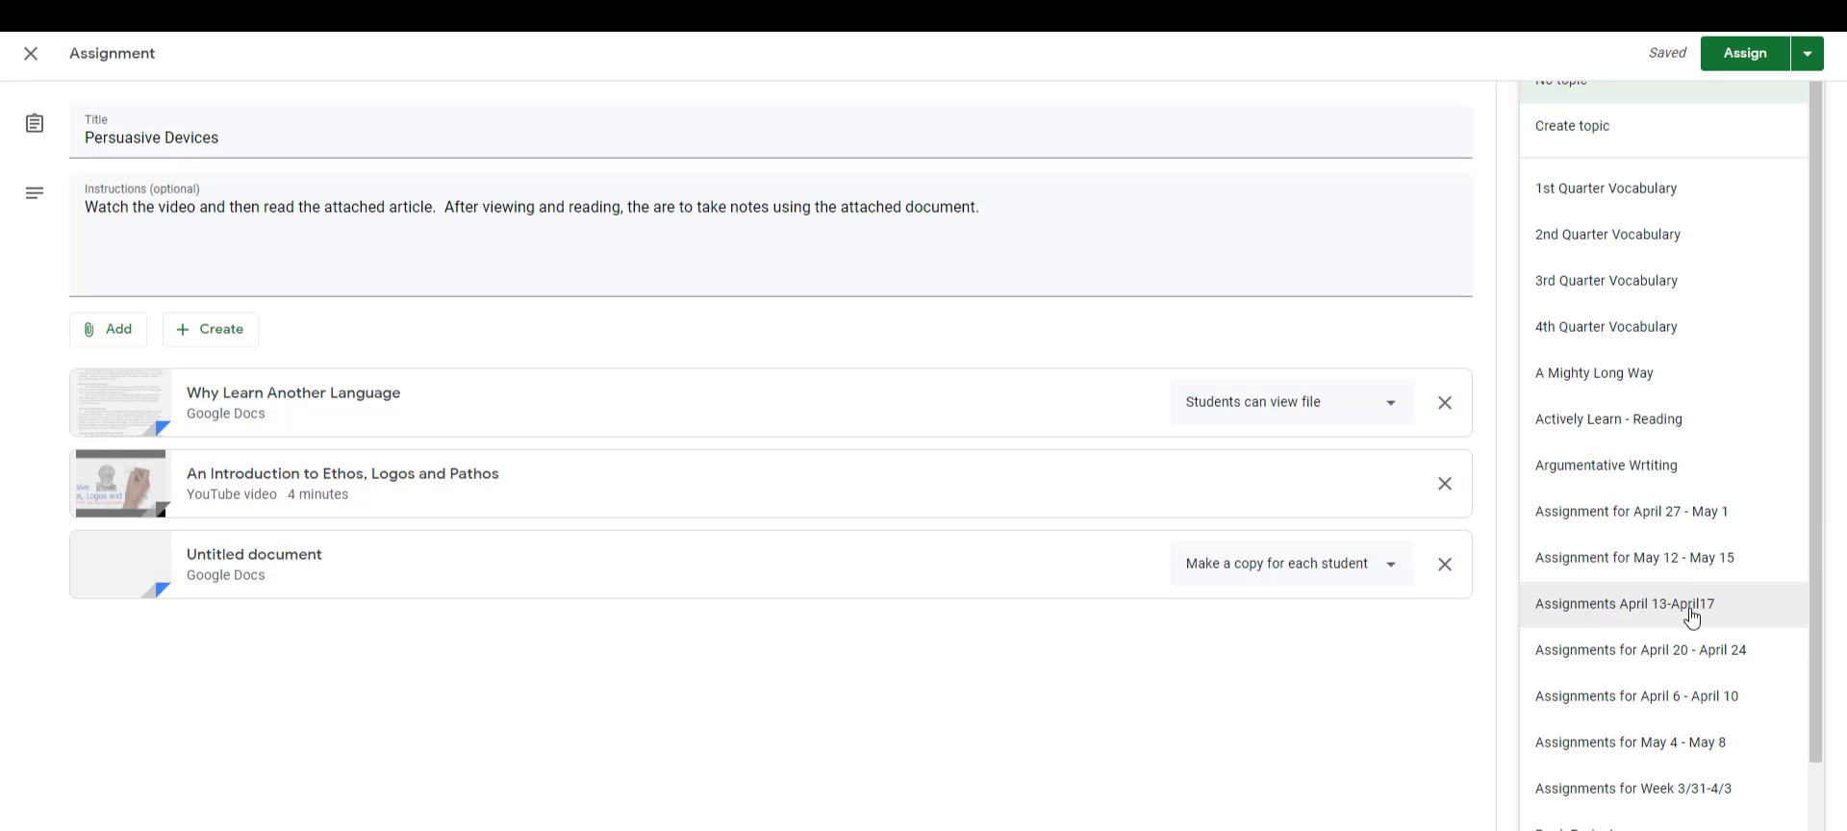
pyautogui.click(1606, 560)
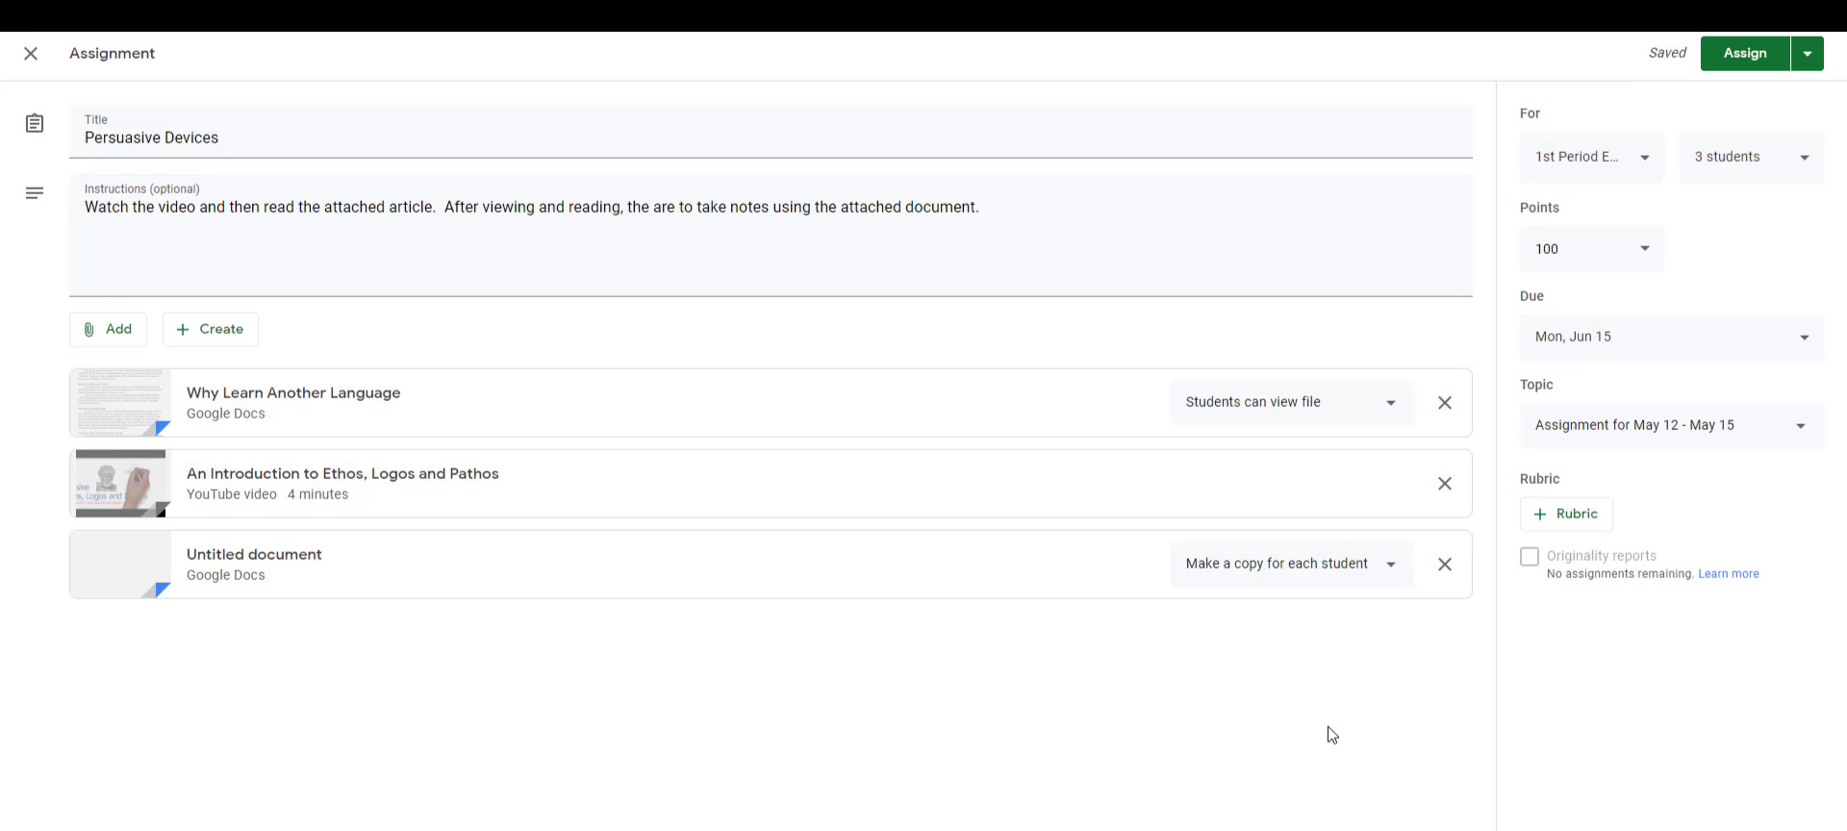
pyautogui.click(1811, 62)
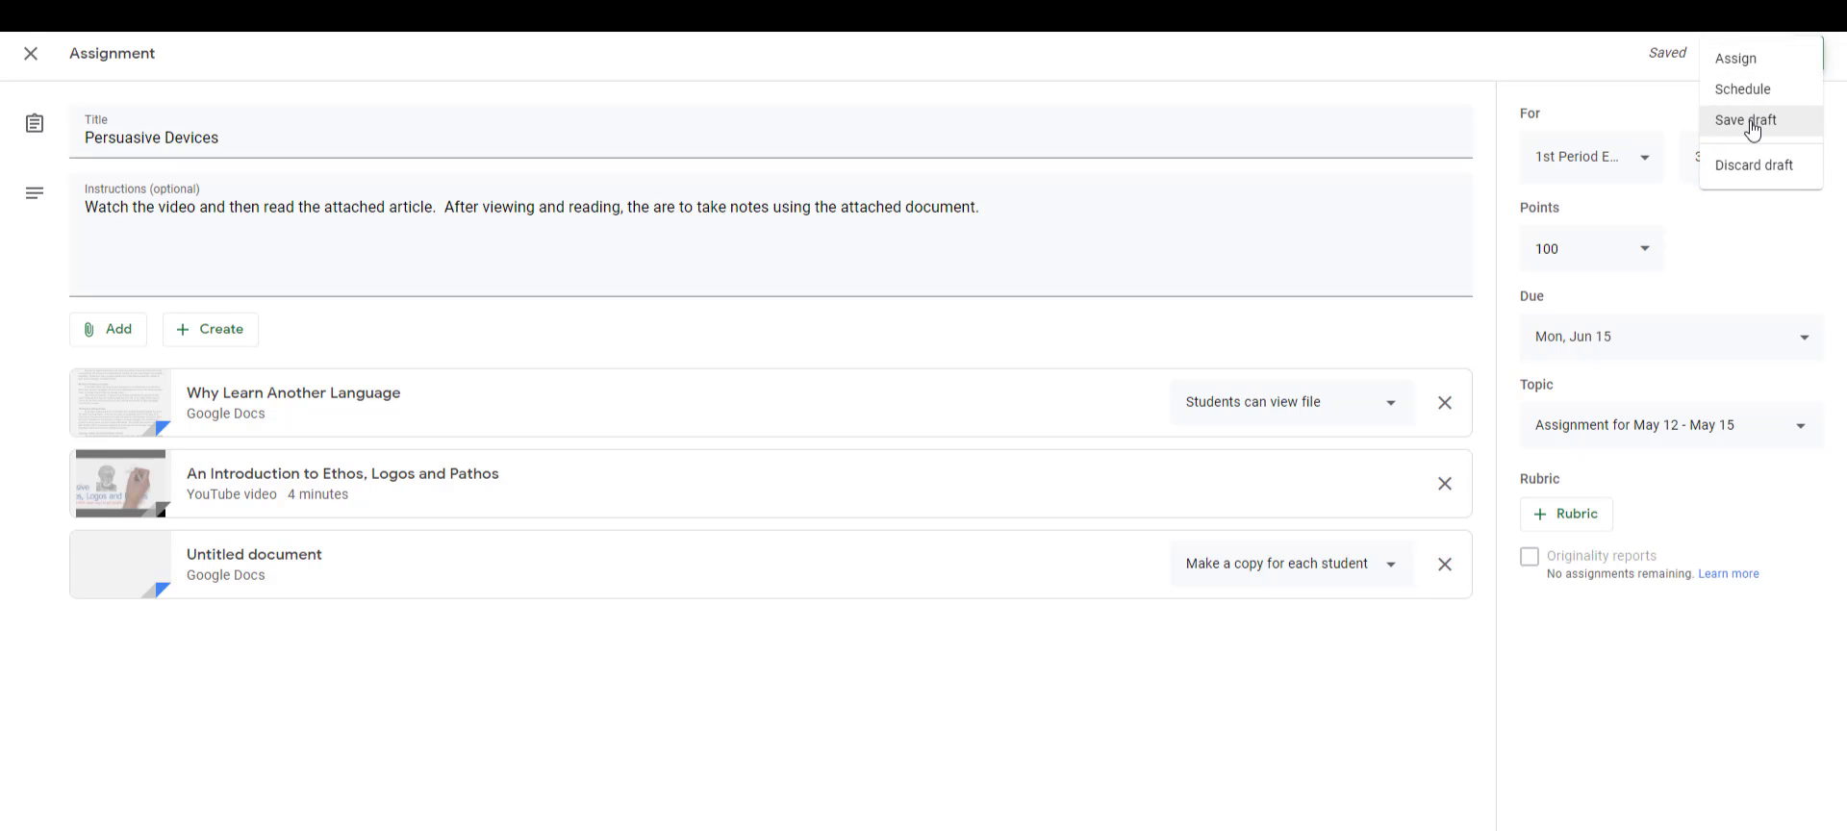
pyautogui.click(1743, 89)
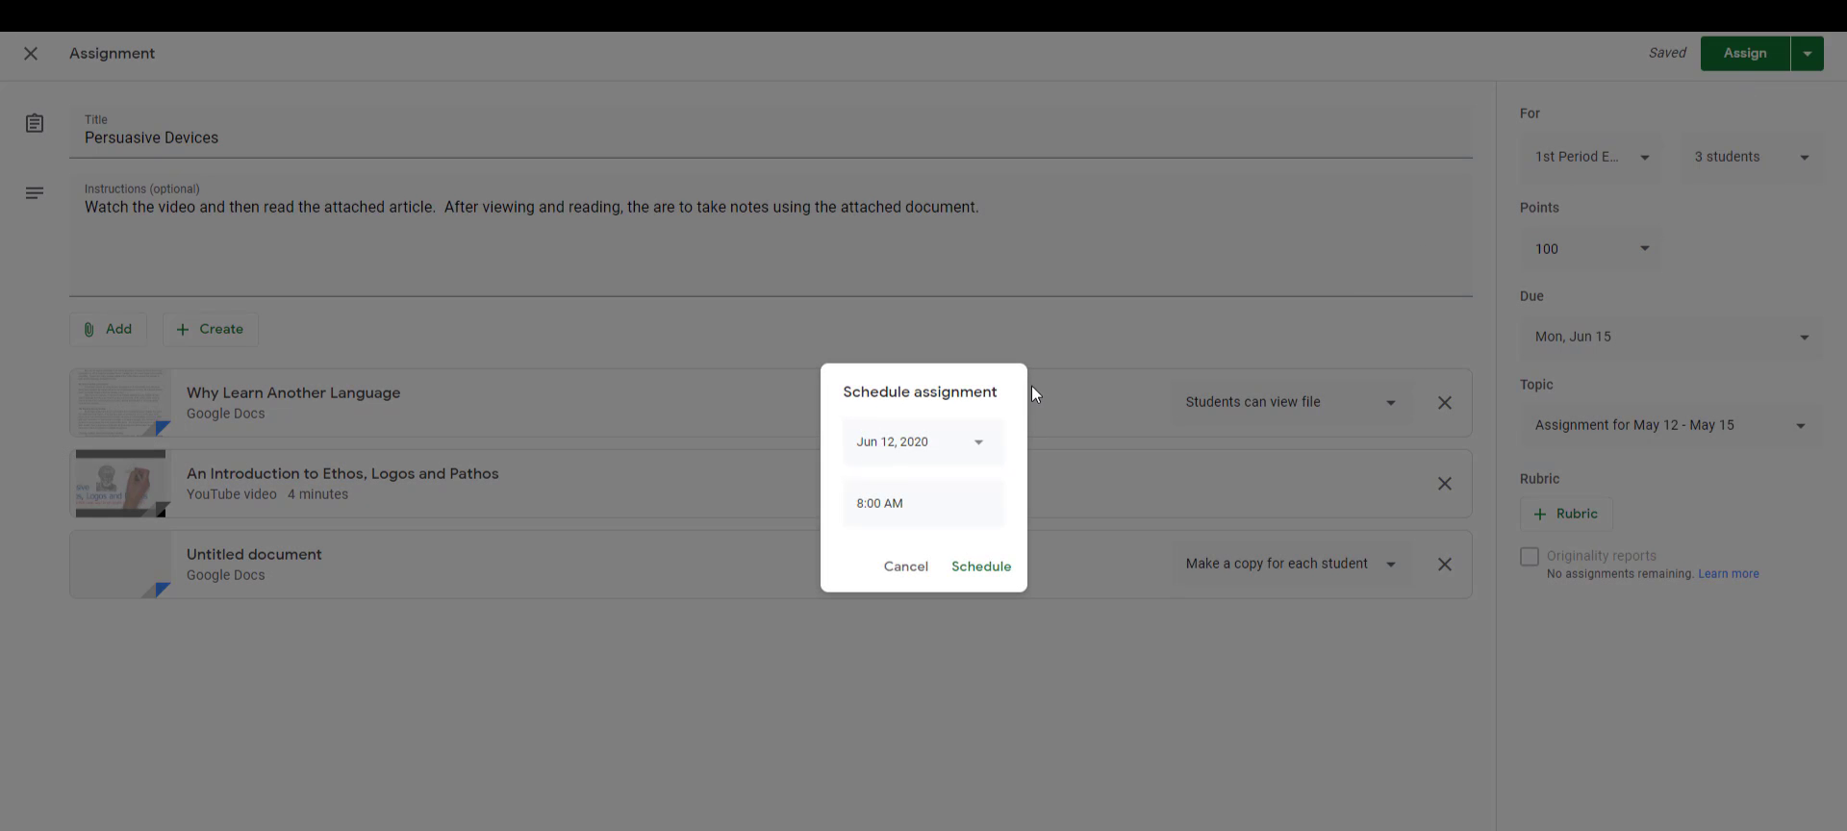
pyautogui.click(974, 448)
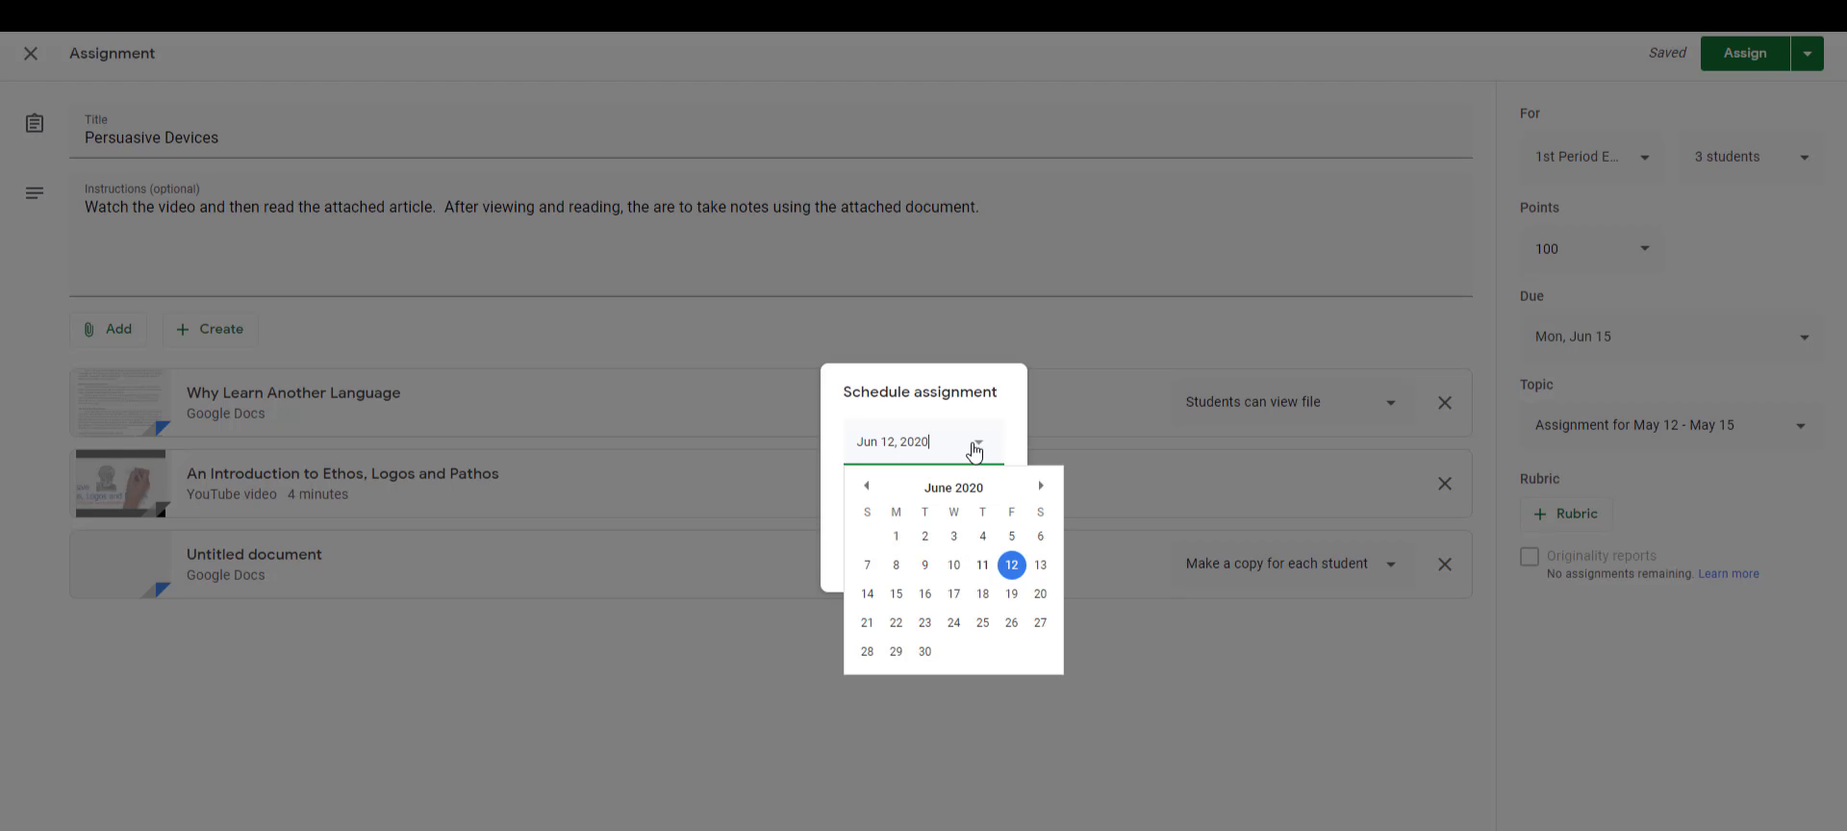
pyautogui.click(998, 420)
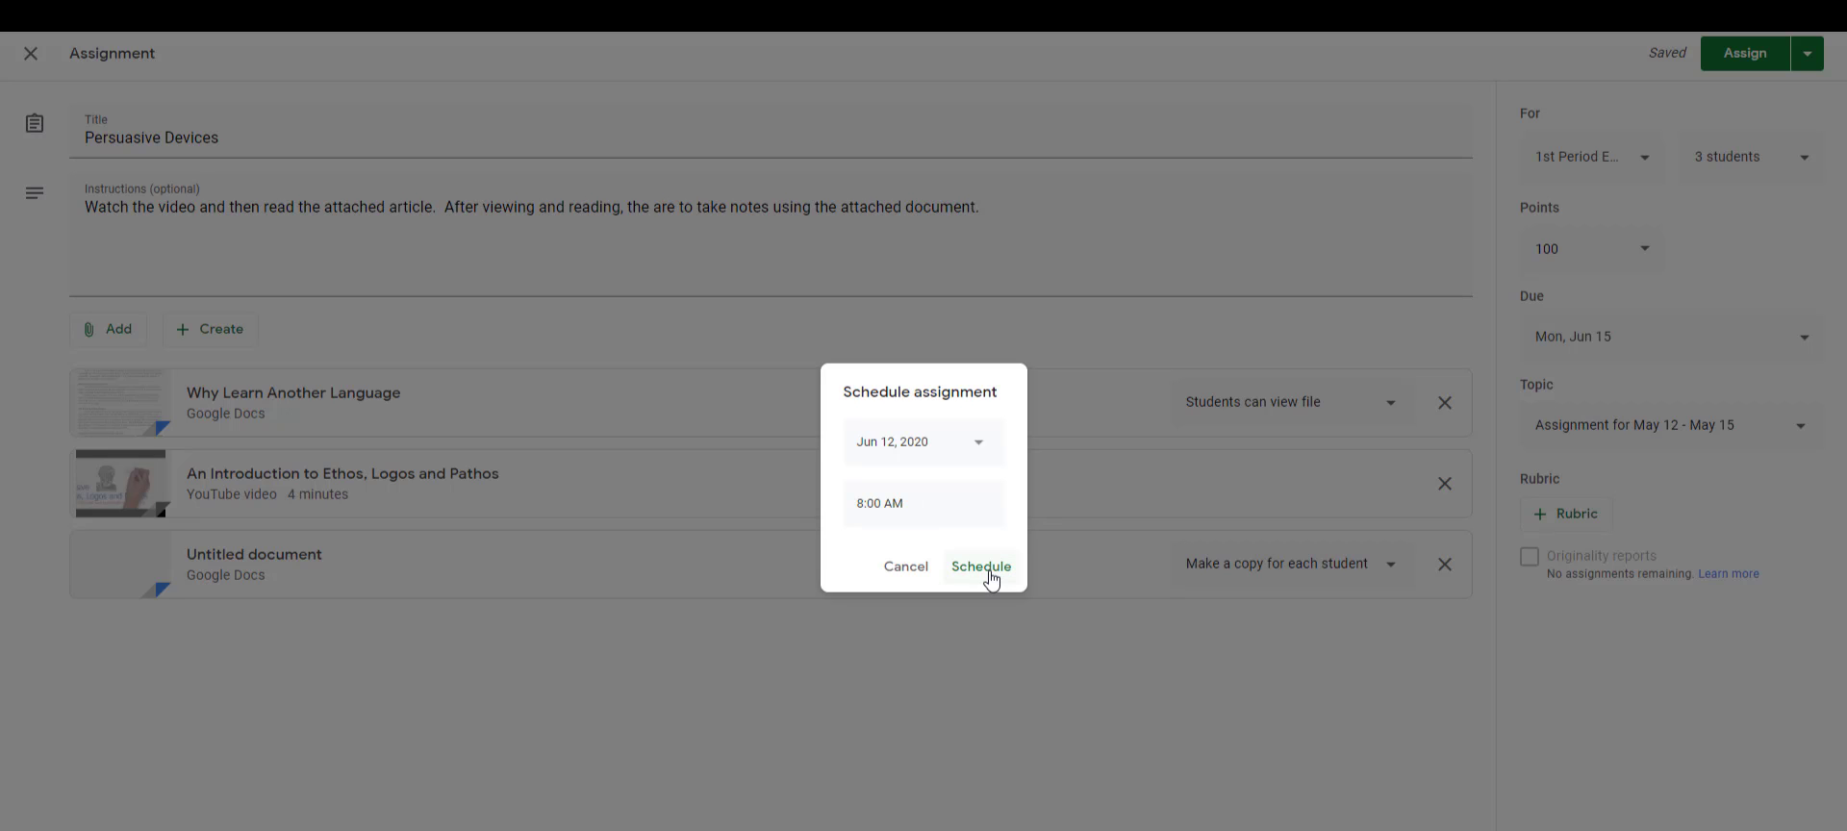
pyautogui.click(892, 575)
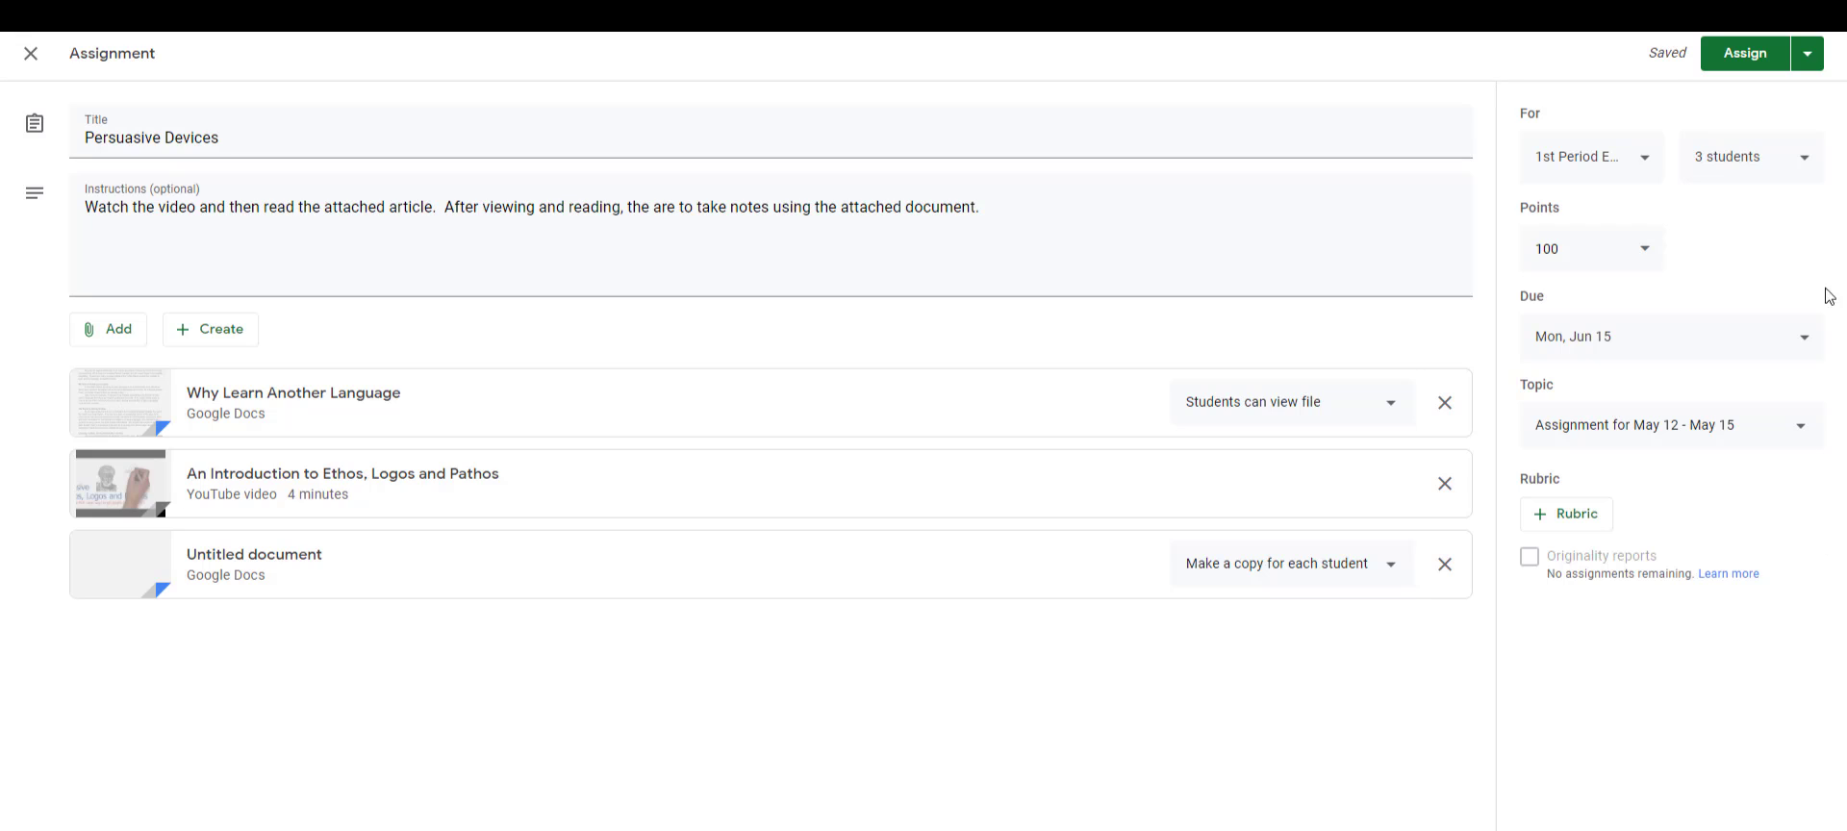
# Assign the finished "Persuasive Devices" assignment immediately to the selected students.
pyautogui.click(1742, 63)
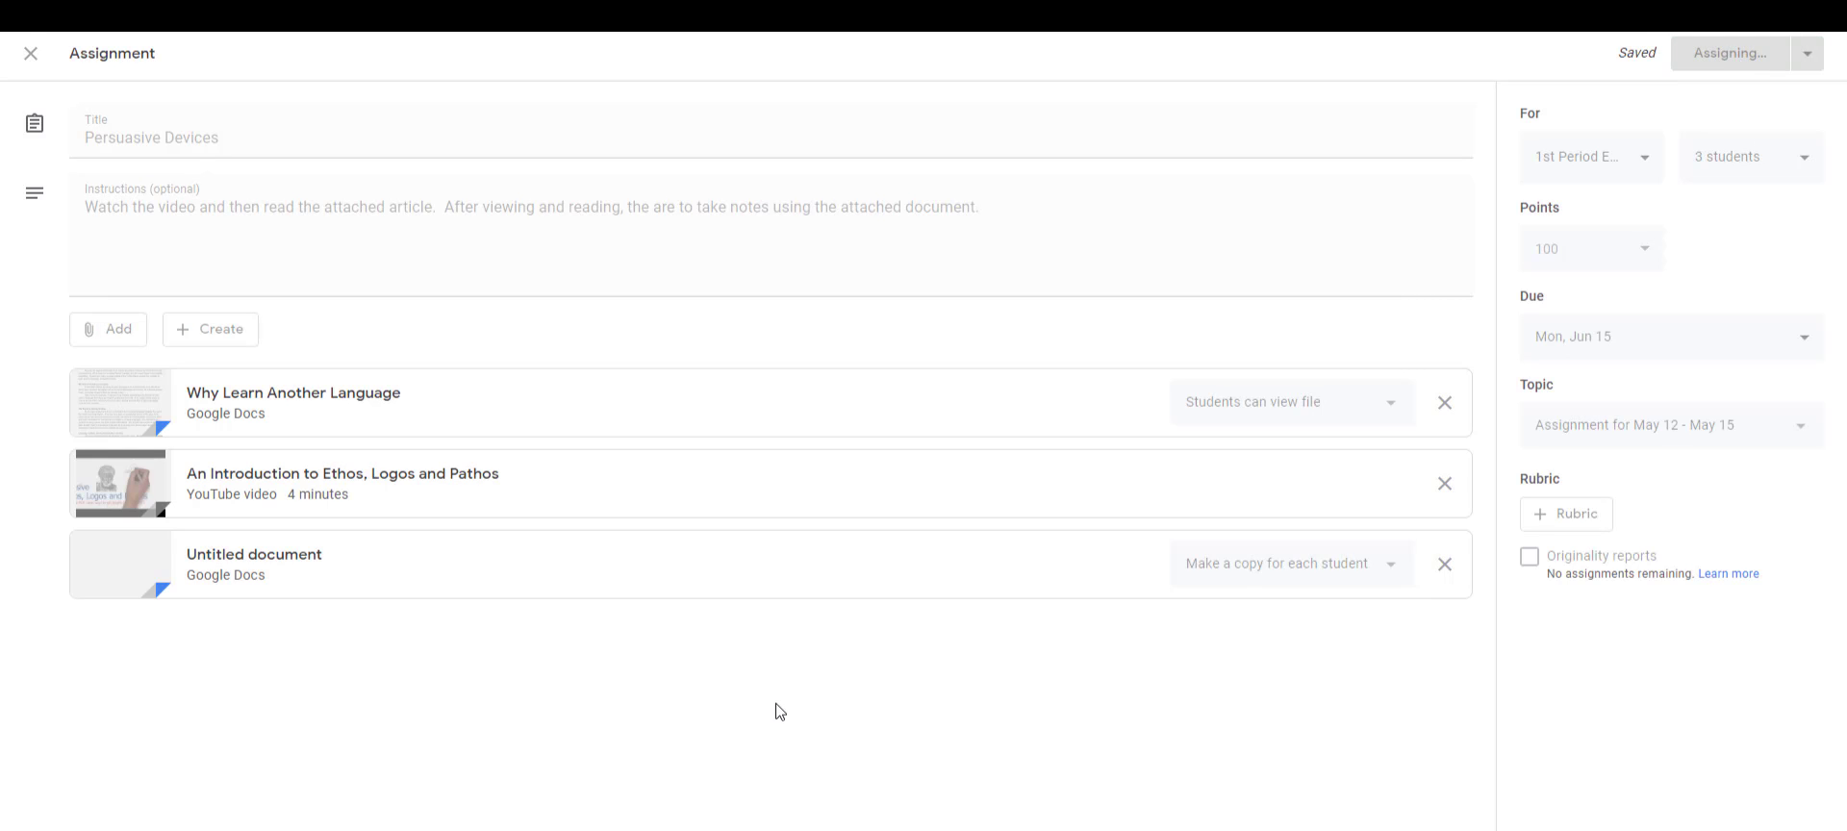